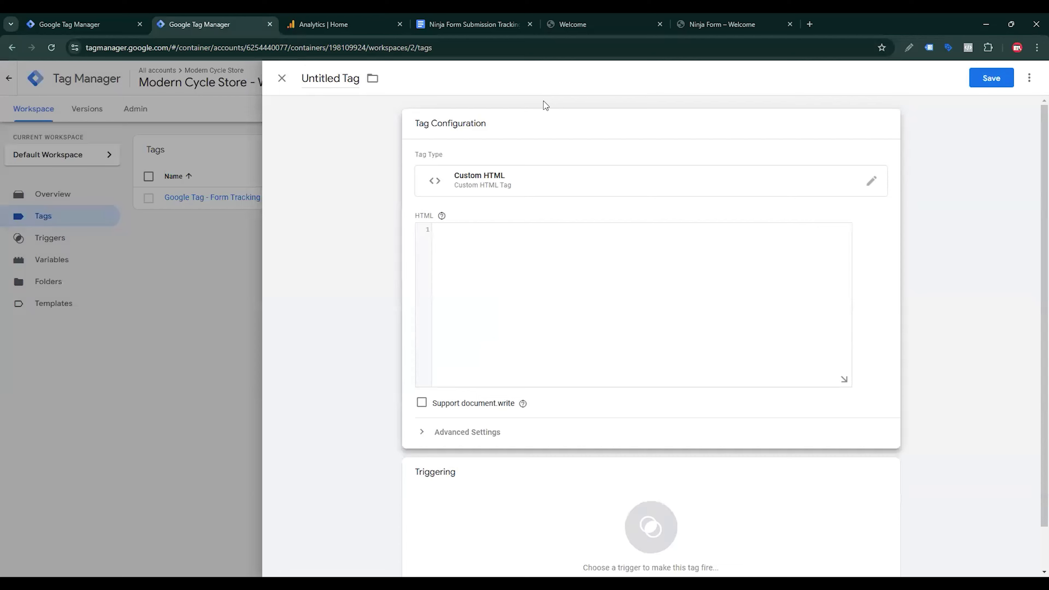
Copy the Ninja Form listener script from the Ninja Form Submission Tracking document into the Custom HTML tag's code.
{"action": "left_click", "coordinate": [473, 25]}
{"action": "scroll", "coordinate": [487, 402], "scroll_direction": "up", "scroll_amount": 8}
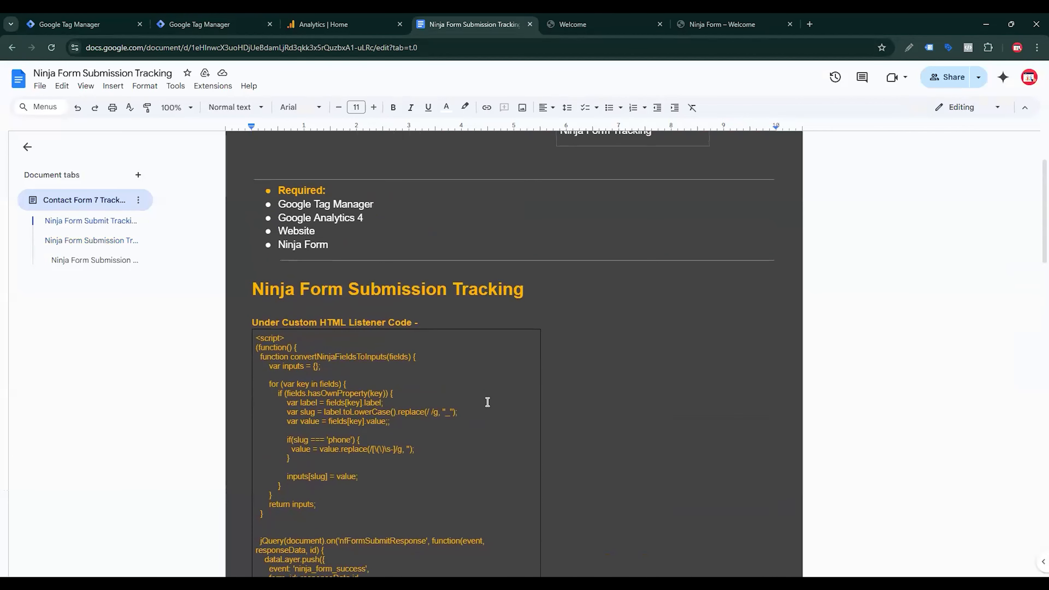
{"action": "scroll", "coordinate": [483, 400], "scroll_direction": "down", "scroll_amount": 2}
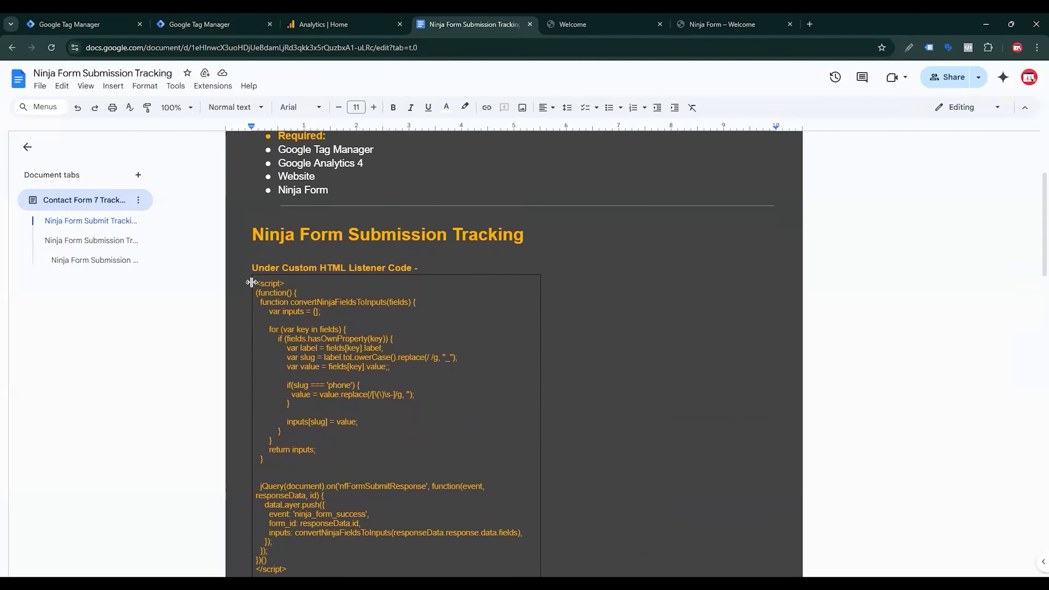
{"action": "left_click_drag", "start_coordinate": [252, 283], "coordinate": [474, 468]}
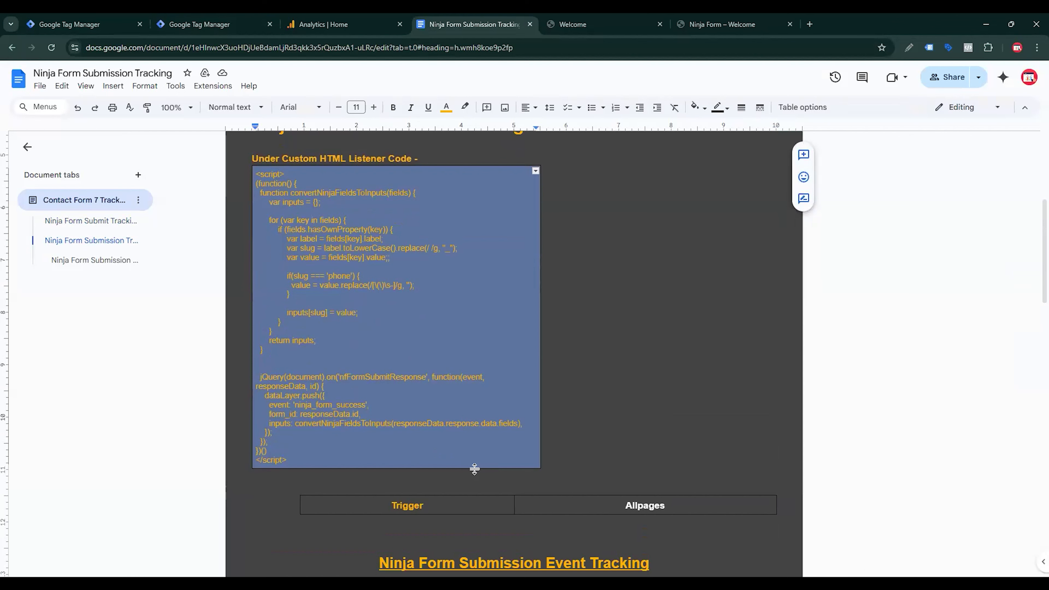
{"action": "left_click", "coordinate": [255, 19]}
{"action": "left_click", "coordinate": [505, 278]}
{"action": "key", "text": "ctrl+v"}
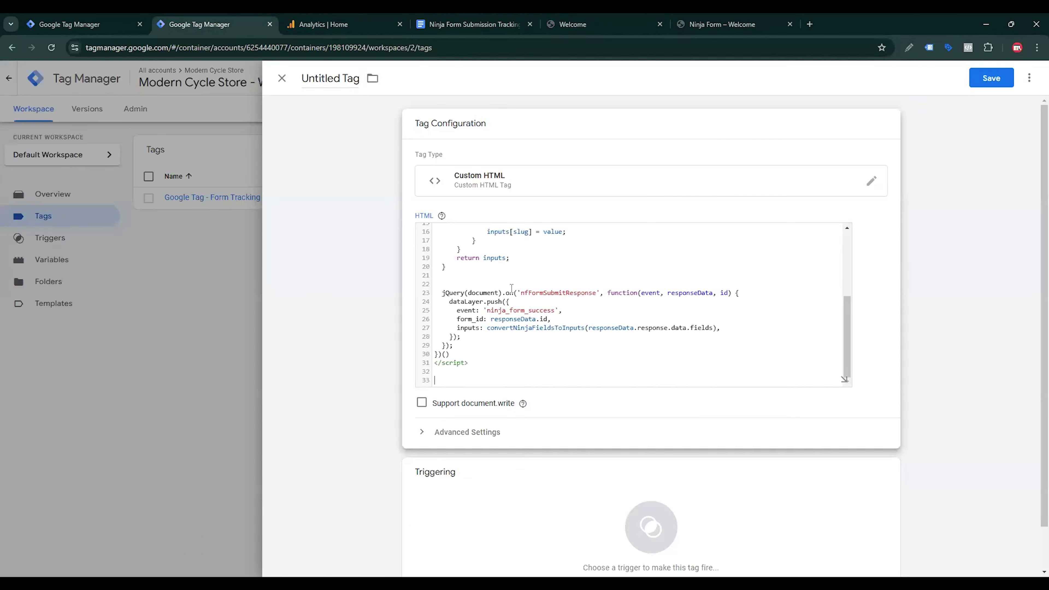
Set the Custom HTML tag to fire on the All Pages trigger.
{"action": "scroll", "coordinate": [588, 424], "scroll_direction": "down", "scroll_amount": 2}
{"action": "left_click", "coordinate": [574, 432]}
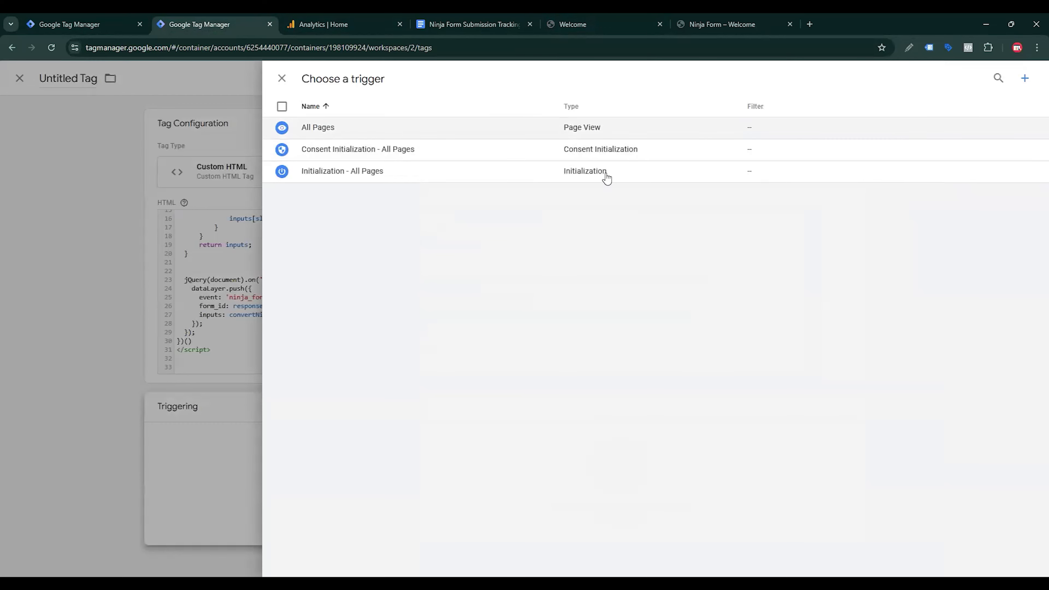
{"action": "left_click", "coordinate": [604, 128]}
Name the tag "Ninja Listener Code" and save it.
{"action": "left_click", "coordinate": [329, 77]}
{"action": "key", "text": "ctrl+a"}
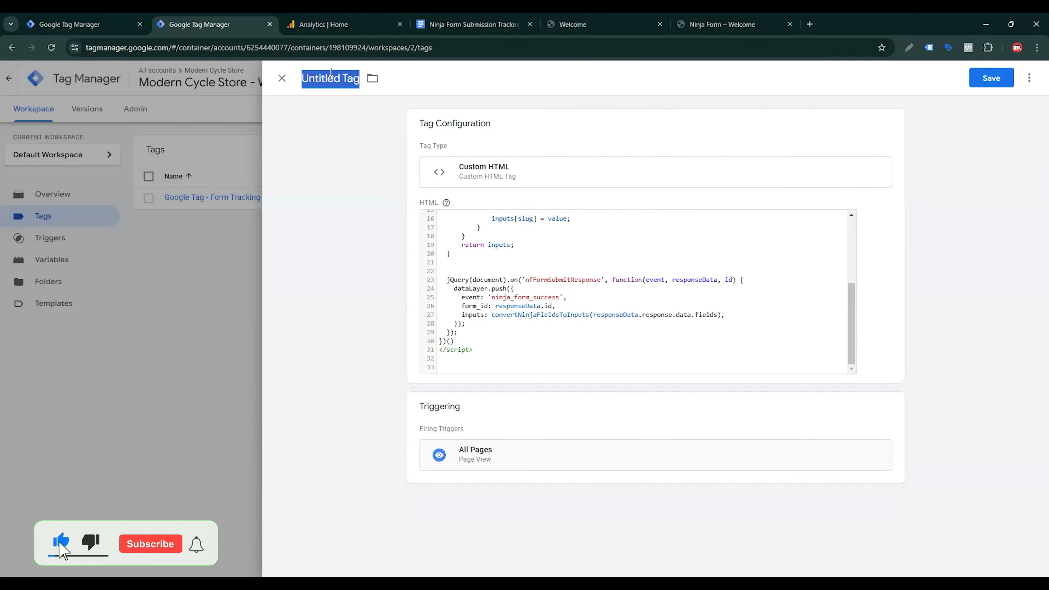
{"action": "type", "text": "Ninja"}
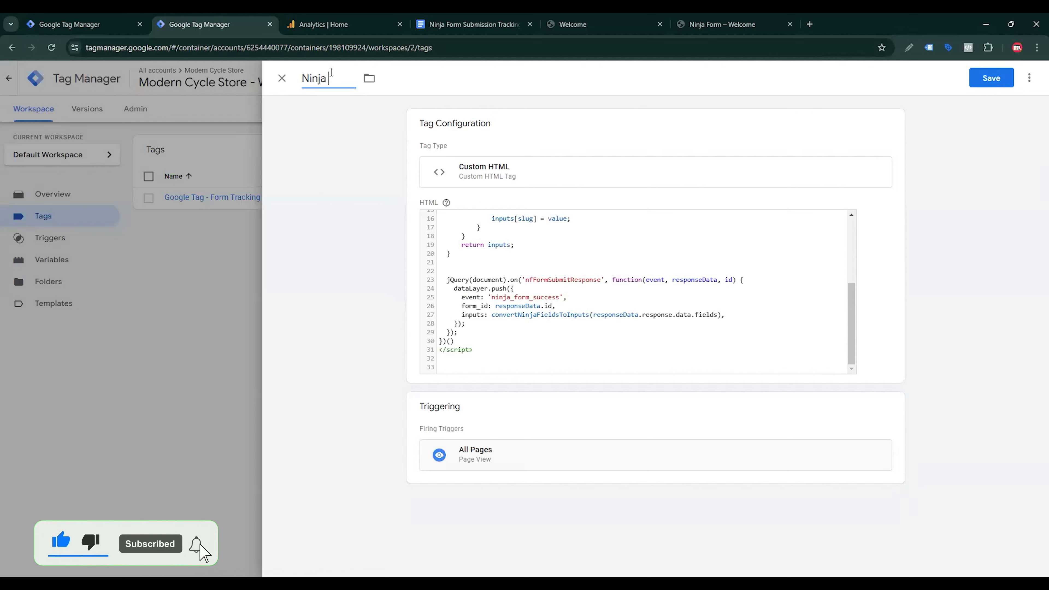
{"action": "type", "text": " List"}
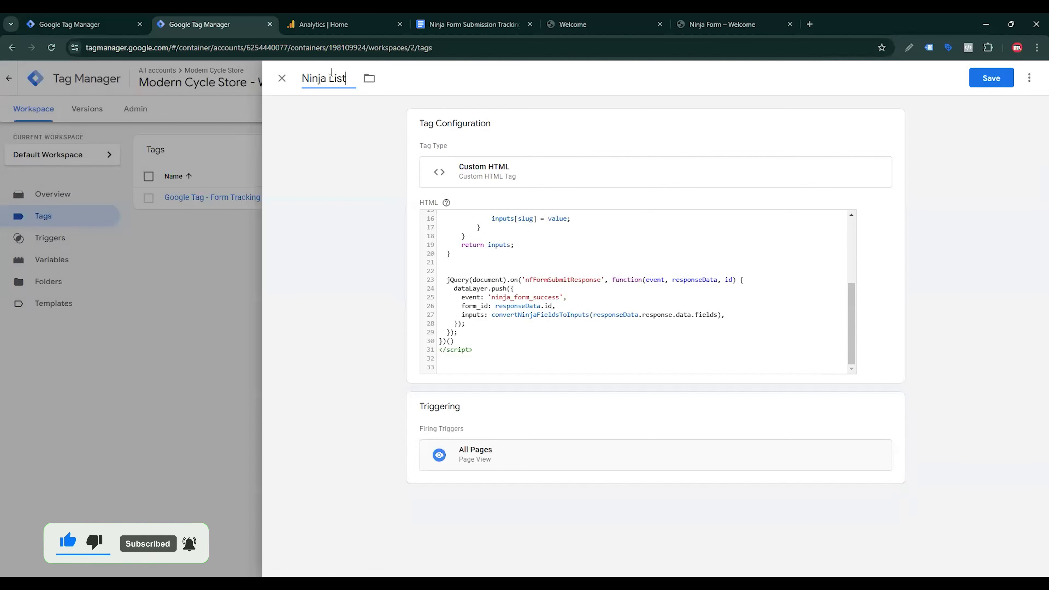
{"action": "type", "text": "ener Code"}
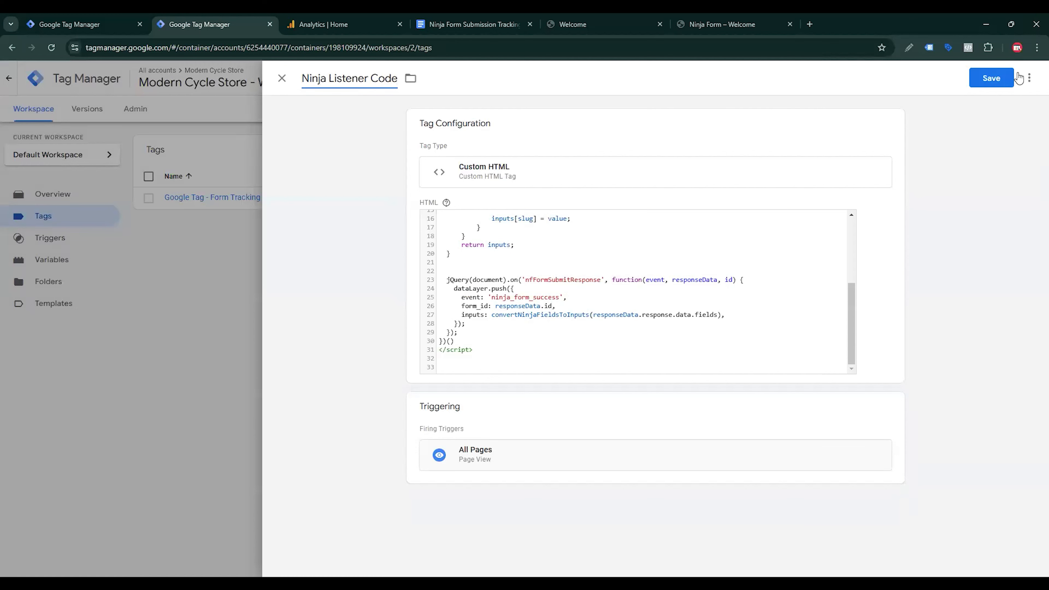
{"action": "left_click", "coordinate": [992, 78]}
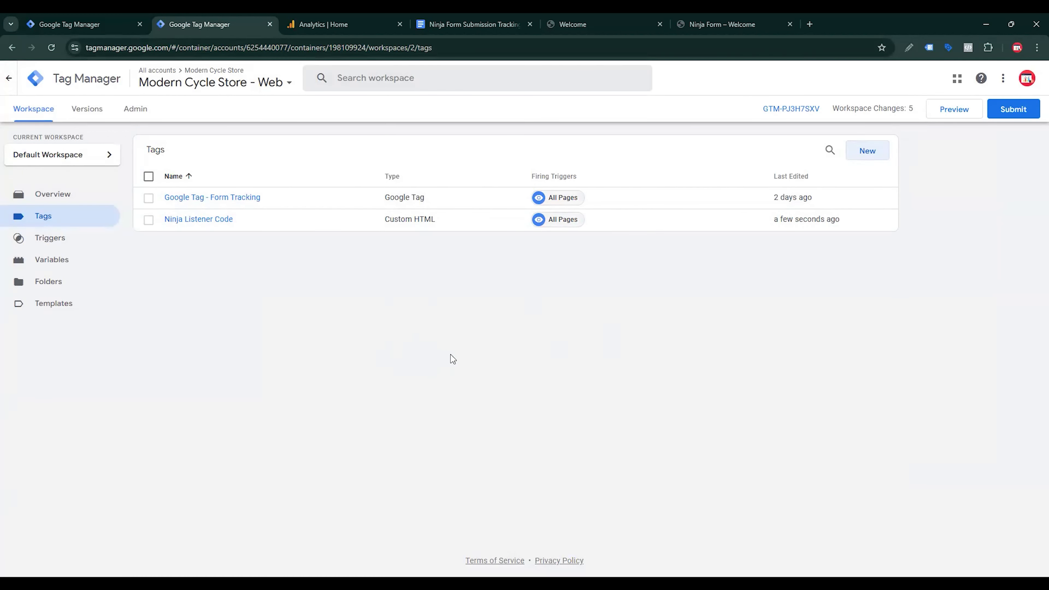
Preview the container and connect Tag Assistant to the Ninja Form page, using its copied URL mranalyst.shop/ninja_form/.
{"action": "left_click", "coordinate": [956, 119]}
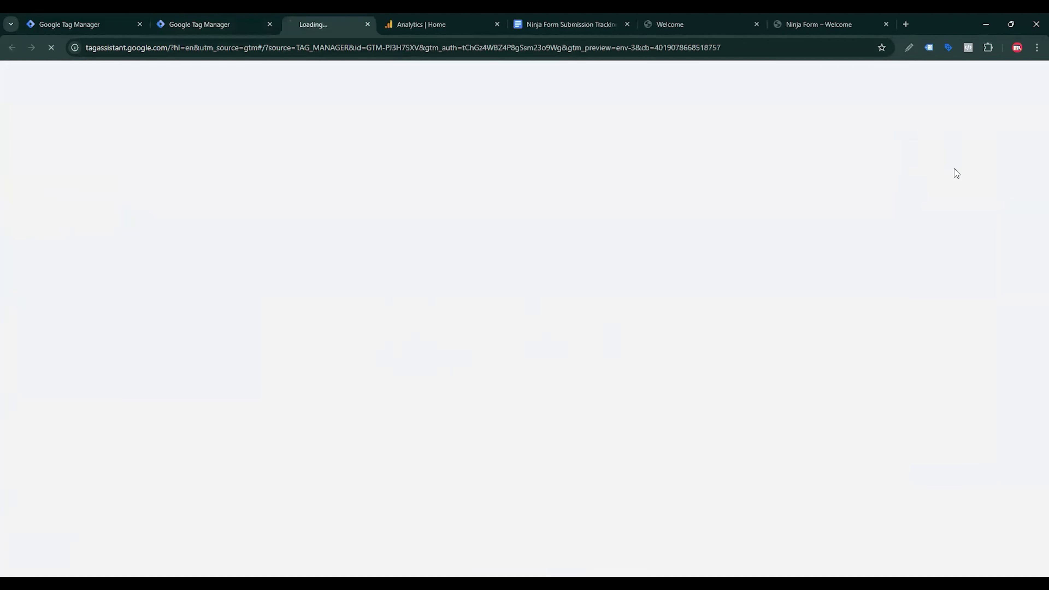
{"action": "left_click", "coordinate": [824, 19]}
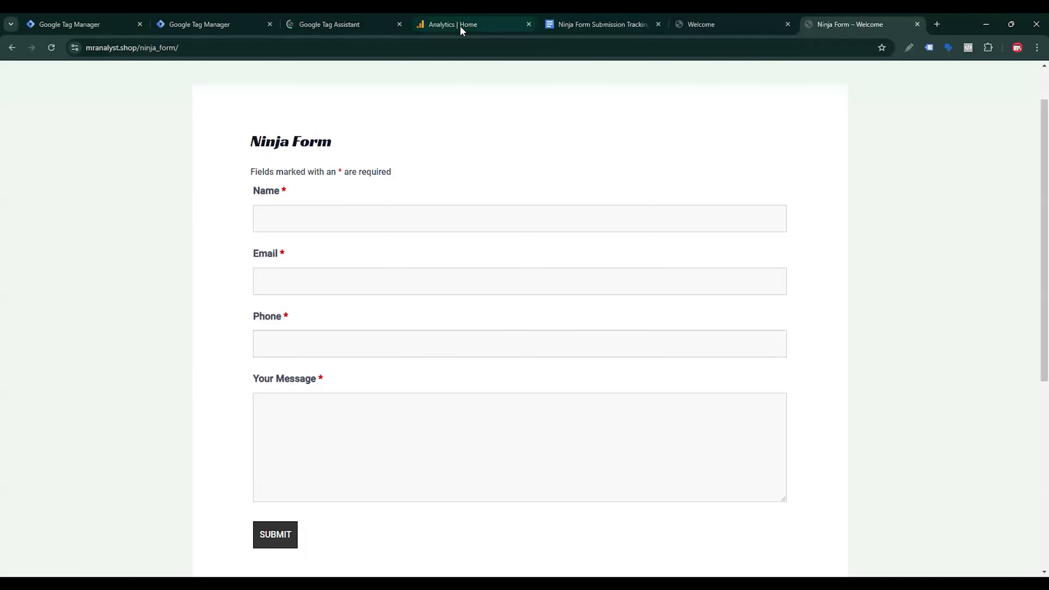
{"action": "left_click", "coordinate": [304, 41]}
{"action": "key", "text": "ctrl+c"}
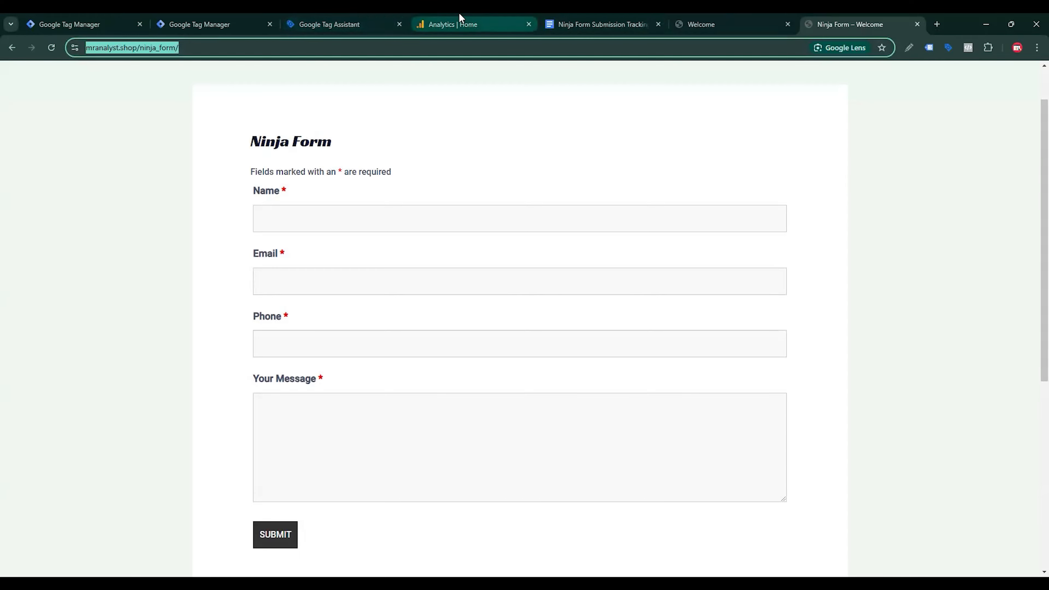
{"action": "left_click", "coordinate": [343, 26]}
{"action": "left_click", "coordinate": [463, 285]}
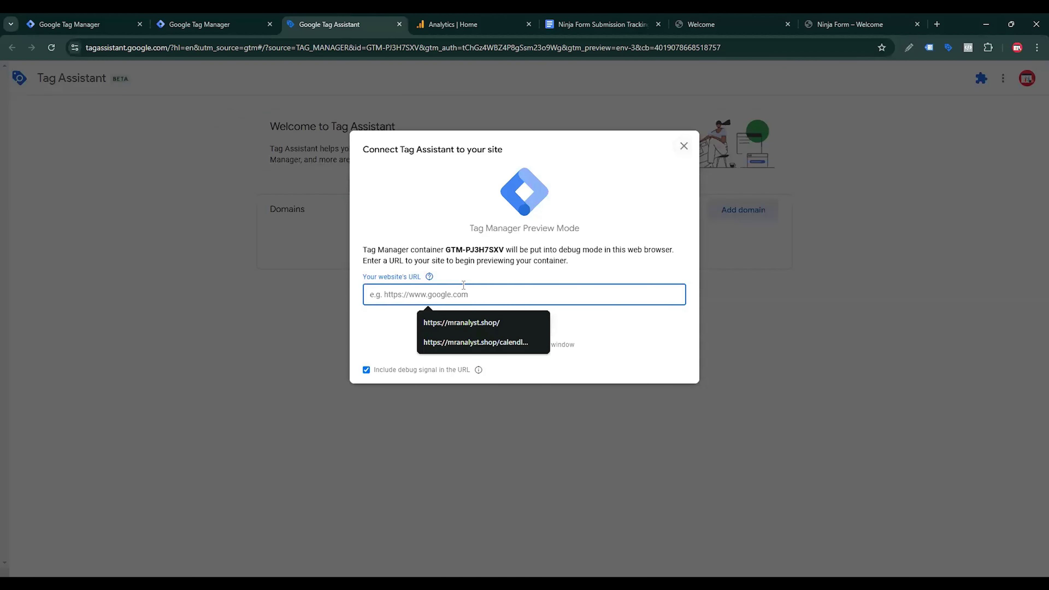
{"action": "key", "text": "ctrl+v"}
{"action": "left_click", "coordinate": [534, 328]}
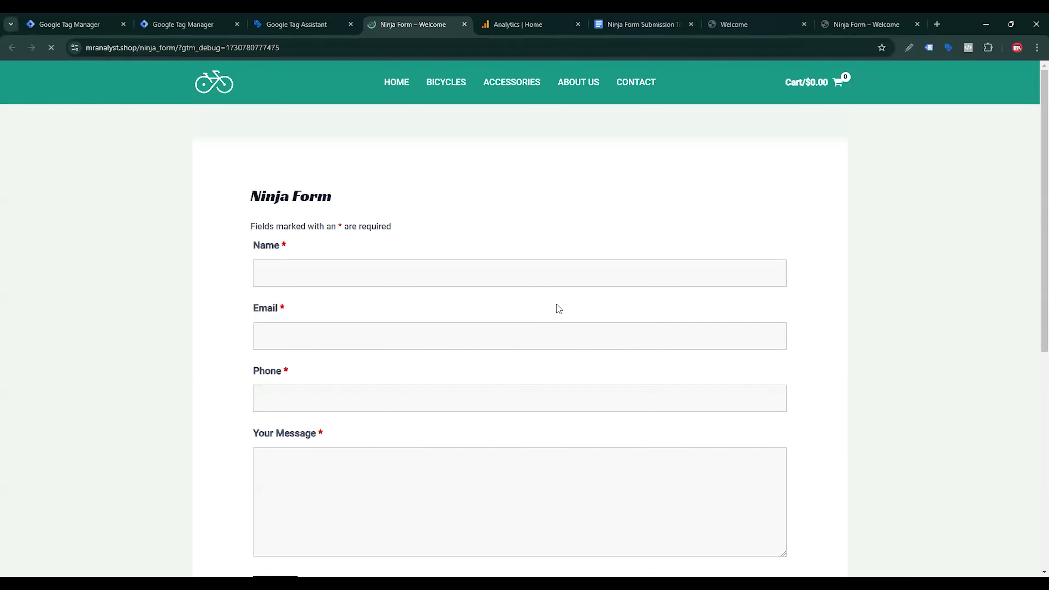
Fill in the name, email and phone number fields of the Ninja Form with test contact details.
{"action": "left_click", "coordinate": [393, 275]}
{"action": "left_click", "coordinate": [351, 308]}
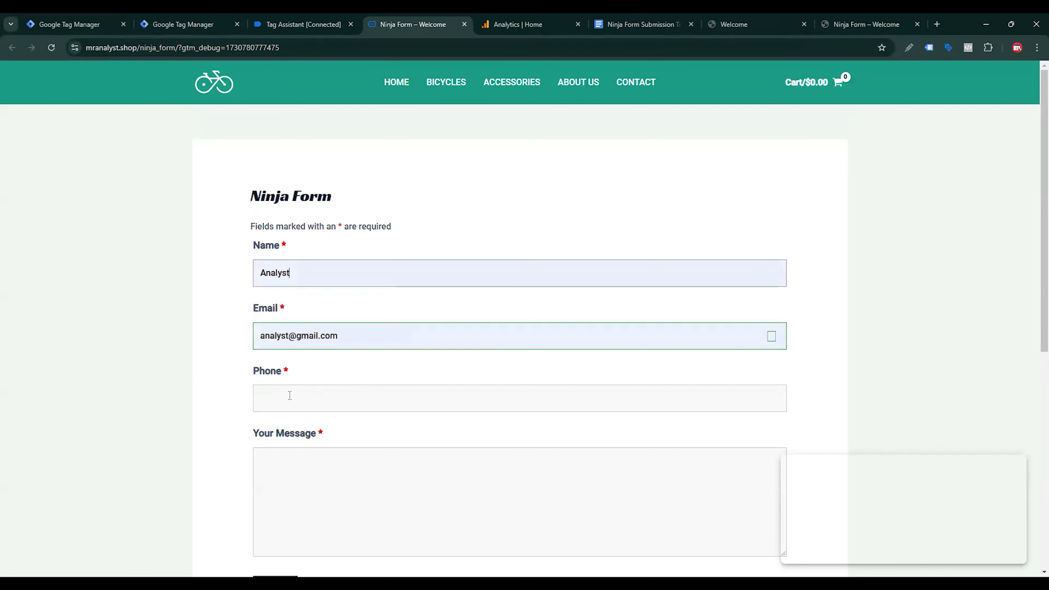
{"action": "left_click", "coordinate": [303, 389]}
{"action": "type", "text": "017"}
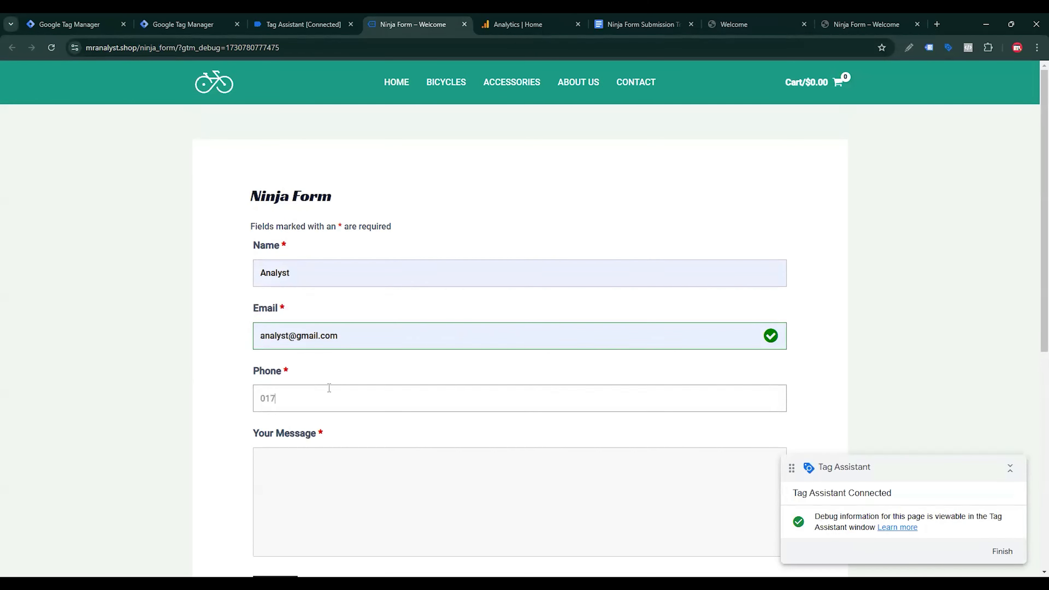
{"action": "type", "text": "000000"}
Enter "Test Message" as the form's message and submit the form.
{"action": "scroll", "coordinate": [464, 409], "scroll_direction": "down", "scroll_amount": 2}
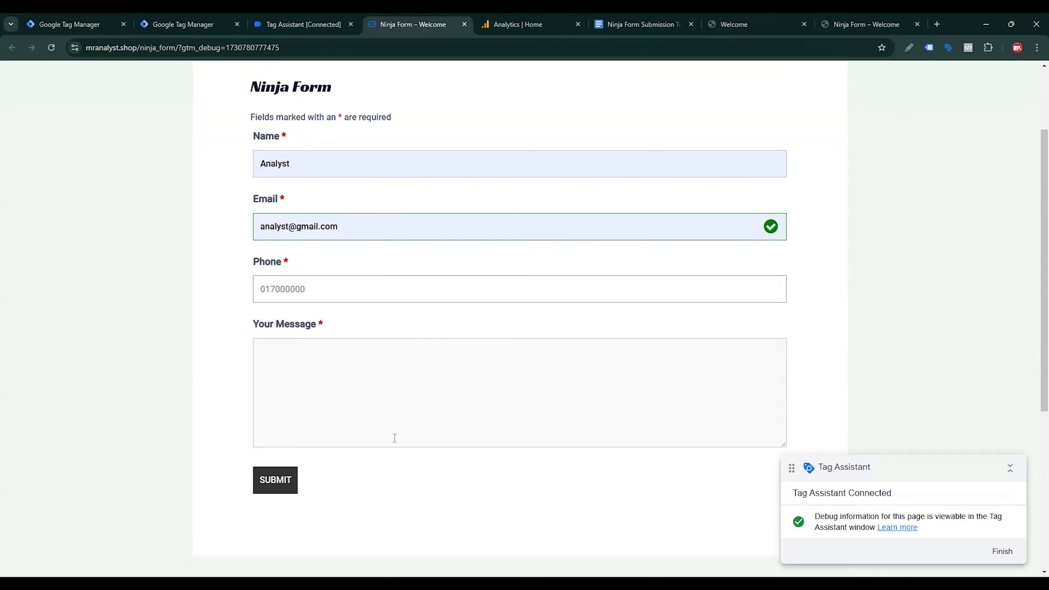
{"action": "left_click", "coordinate": [412, 413]}
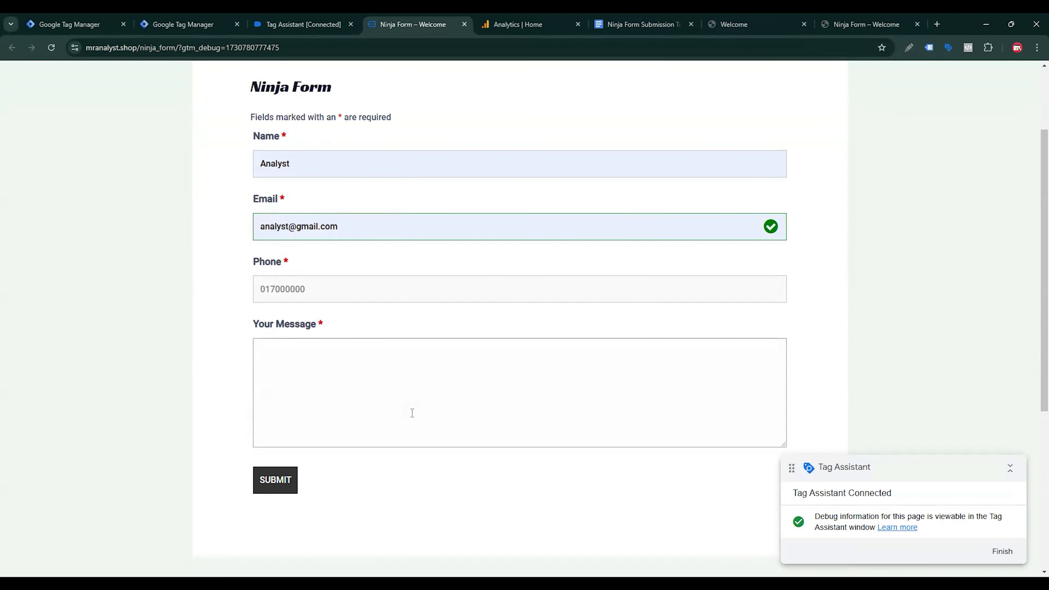
{"action": "type", "text": "Test "}
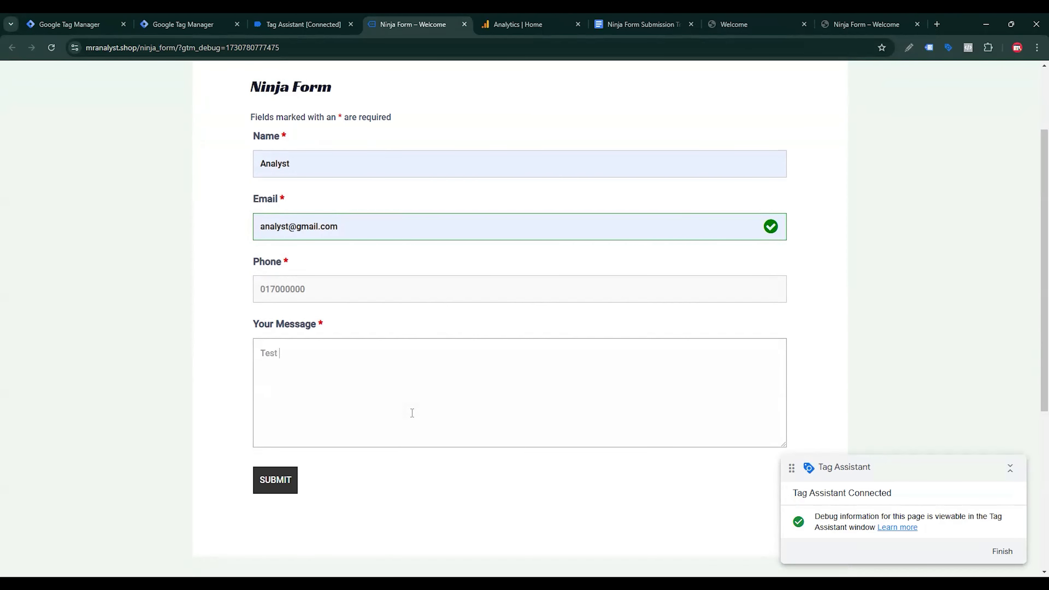
{"action": "type", "text": "Message"}
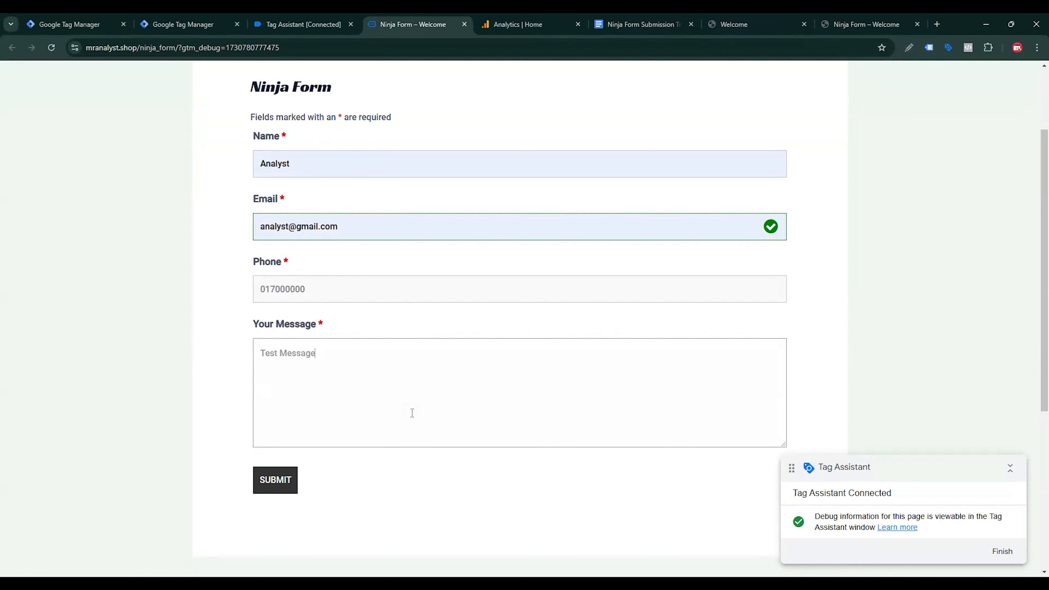
{"action": "left_click", "coordinate": [289, 480]}
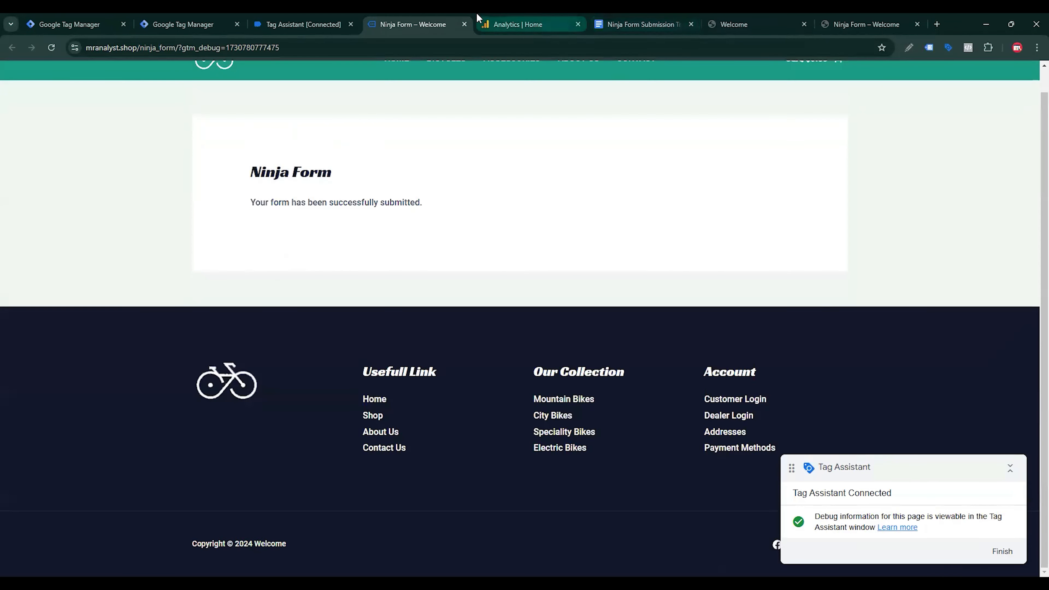
Examine the ninja_form_success event in Tag Assistant, including the form inputs in its expanded data layer API call.
{"action": "left_click", "coordinate": [302, 24]}
{"action": "left_click", "coordinate": [513, 276]}
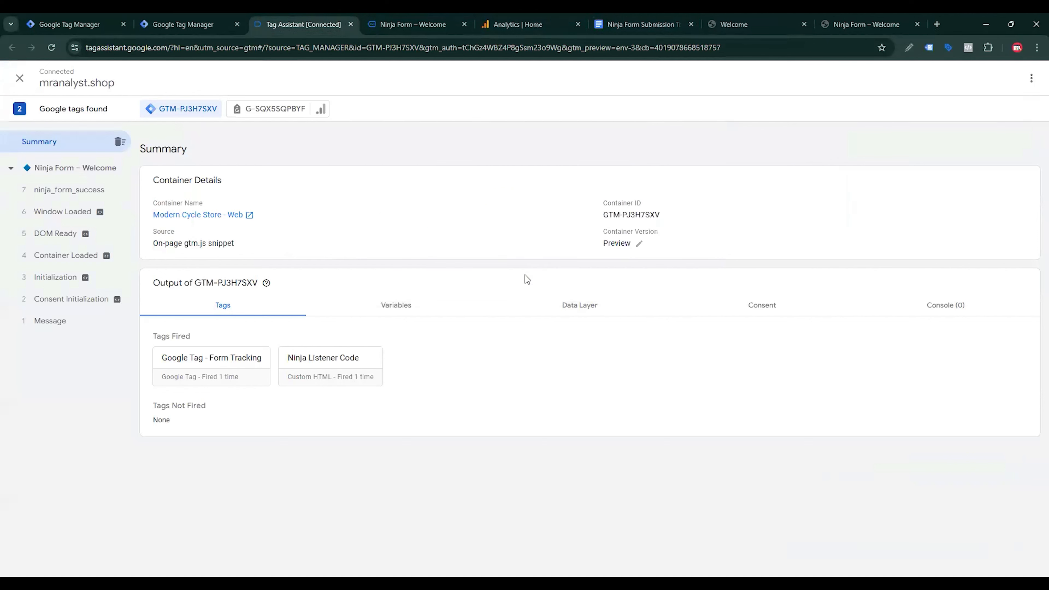
{"action": "left_click", "coordinate": [100, 208]}
{"action": "left_click", "coordinate": [94, 193]}
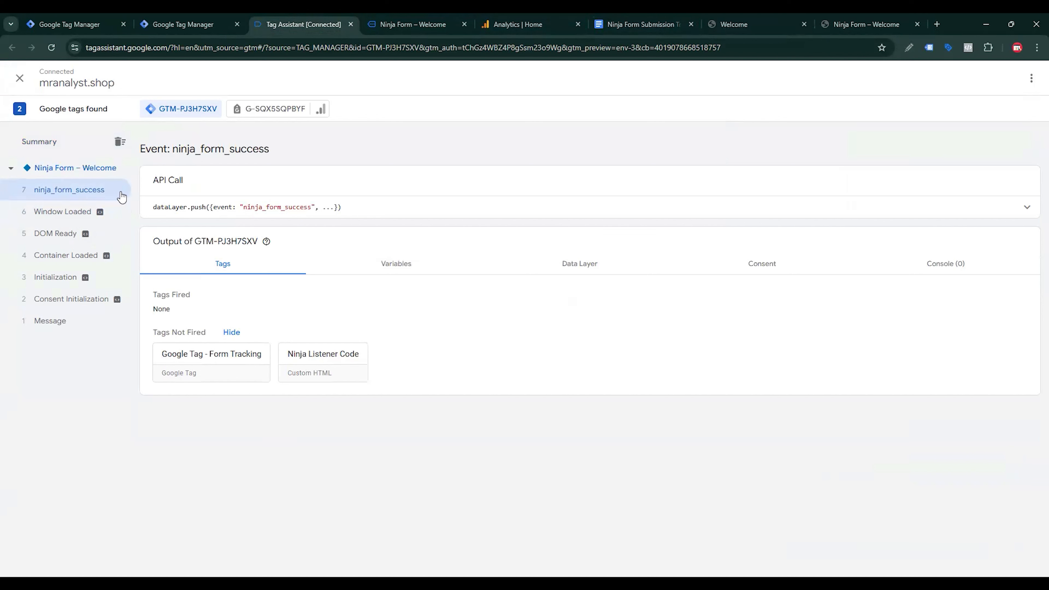
{"action": "left_click", "coordinate": [1027, 207]}
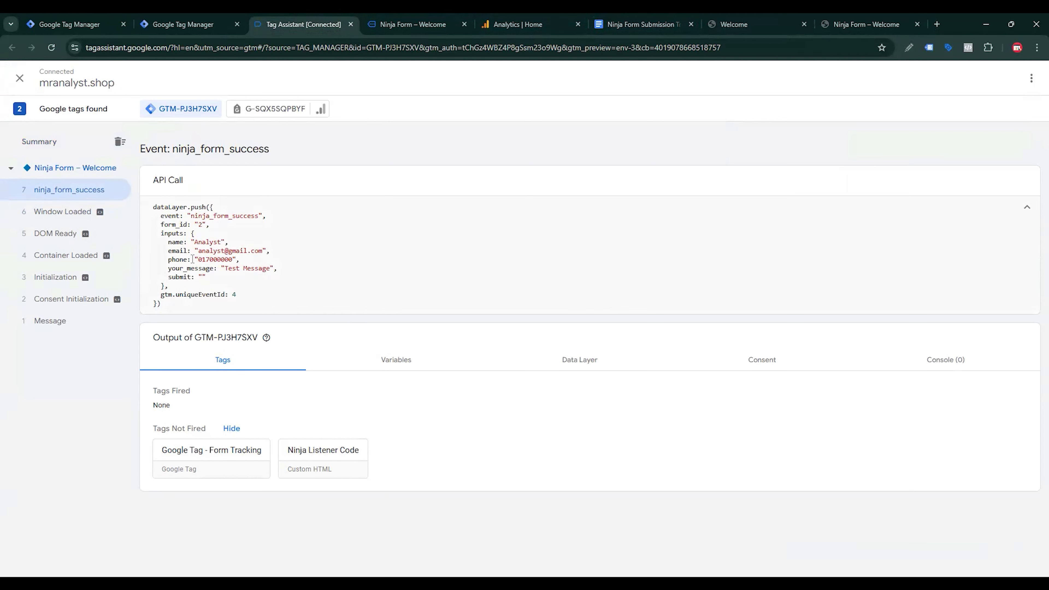
{"action": "left_click_drag", "start_coordinate": [183, 242], "coordinate": [169, 286]}
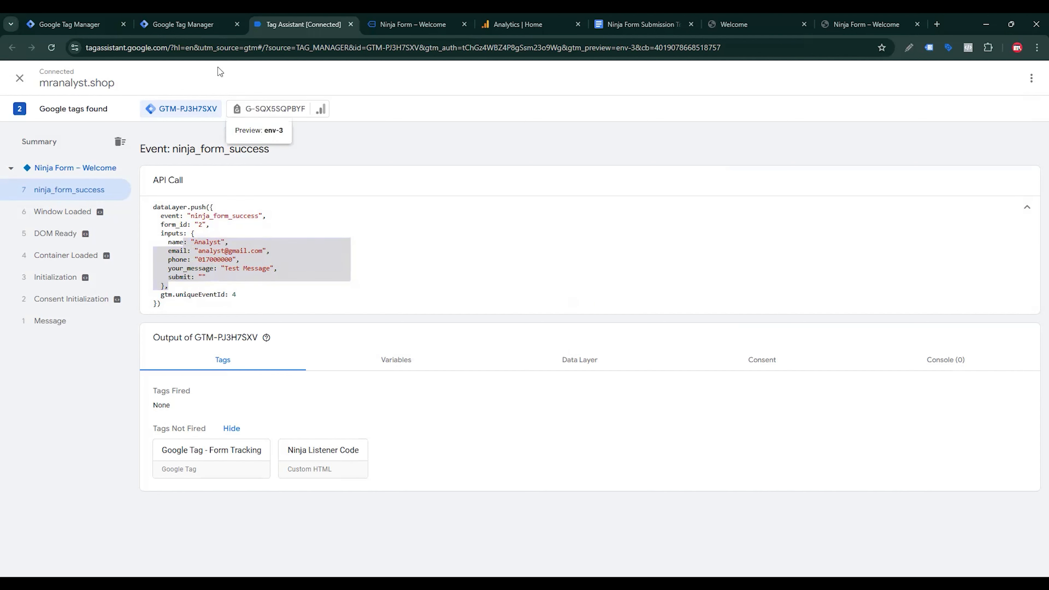
Create a new tag in Tag Manager with the type Google Analytics: GA4 Event.
{"action": "left_click", "coordinate": [200, 25]}
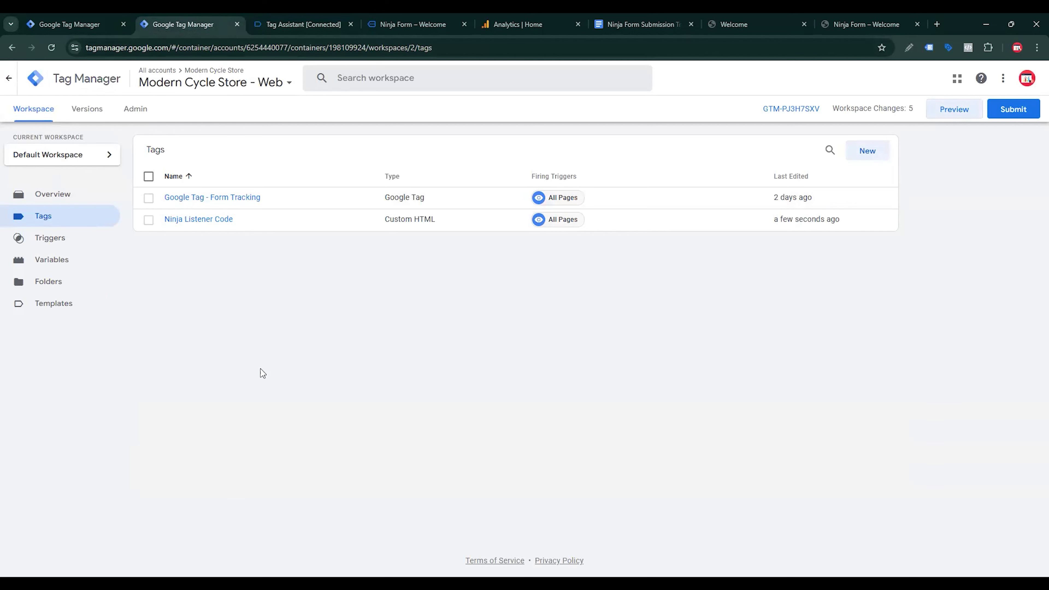
{"action": "left_click", "coordinate": [866, 152]}
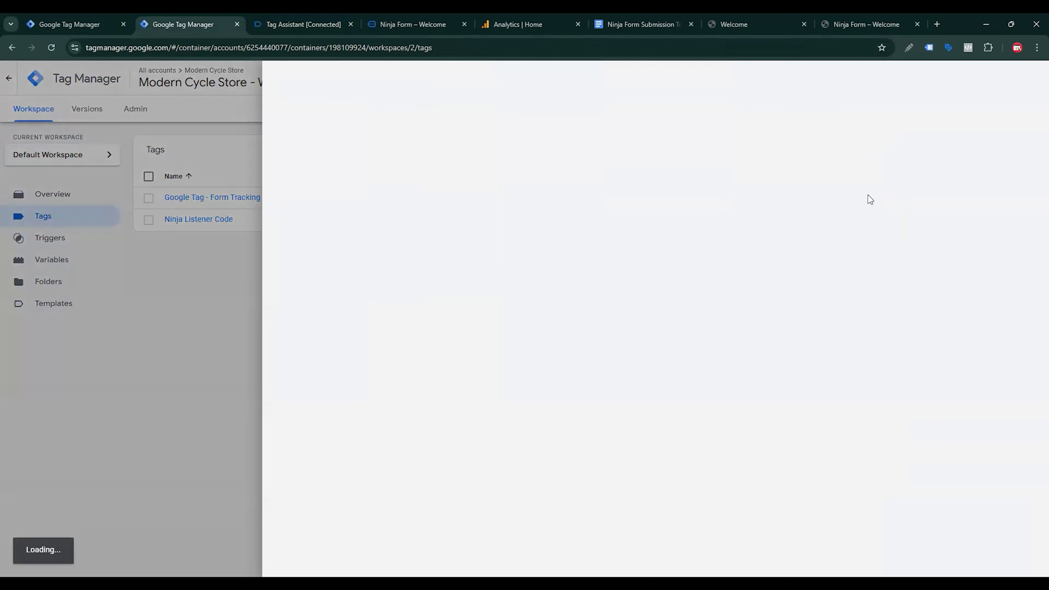
{"action": "left_click", "coordinate": [846, 190]}
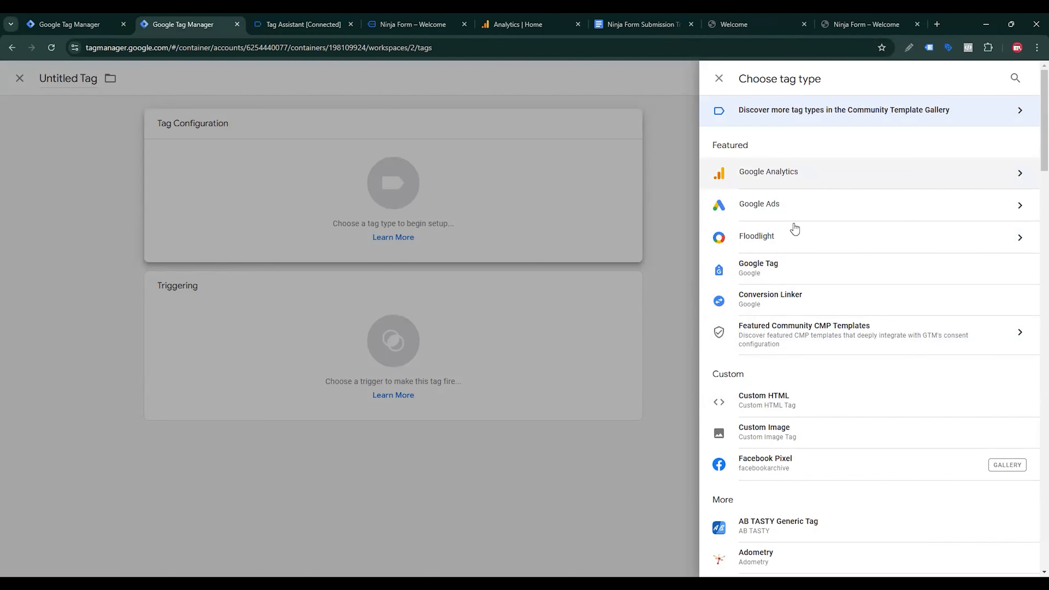
{"action": "left_click", "coordinate": [801, 175]}
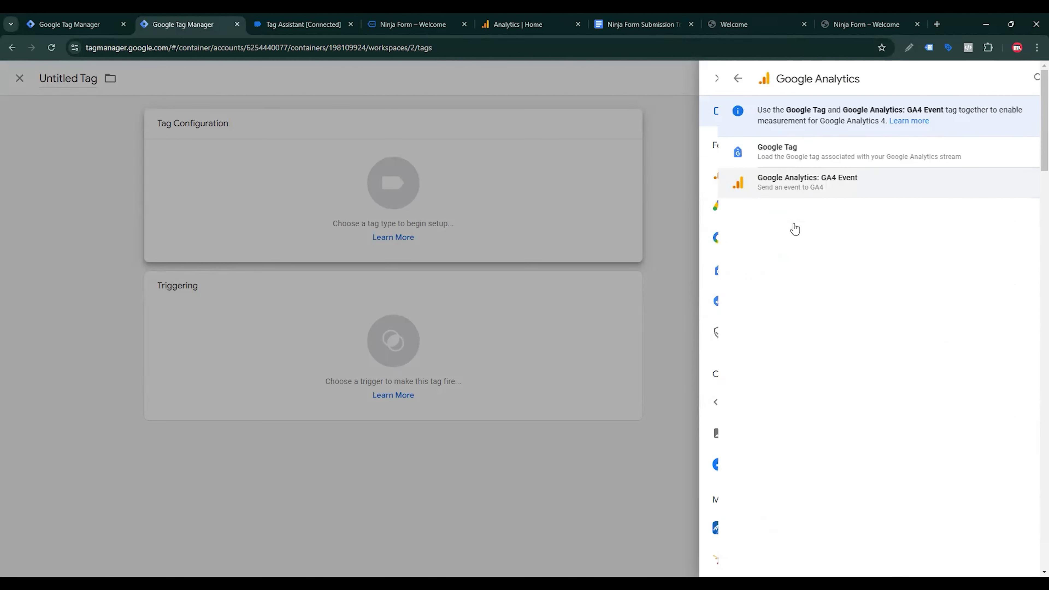
{"action": "left_click", "coordinate": [808, 186]}
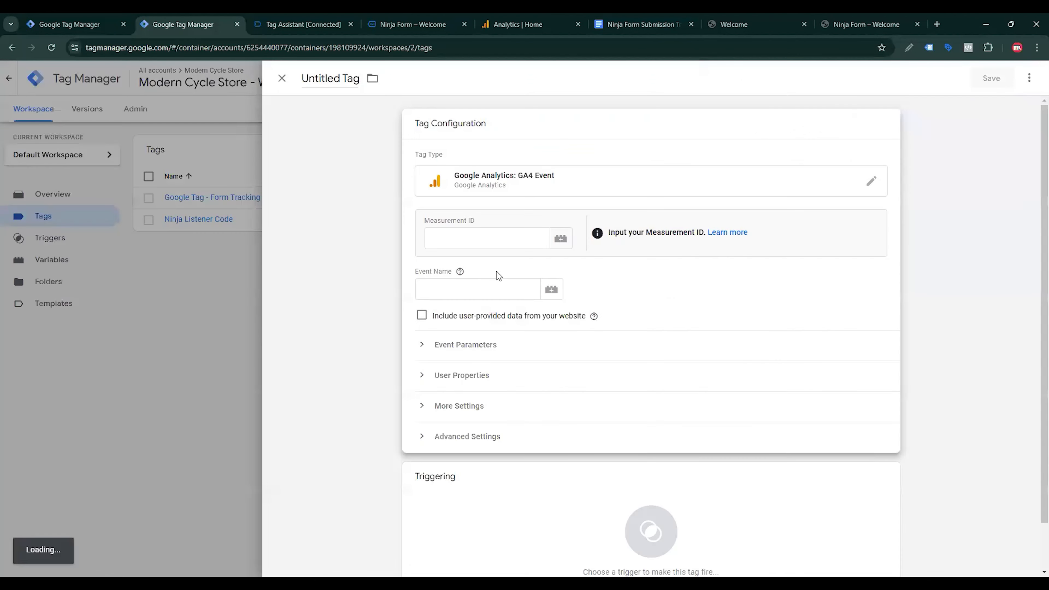
Set the tag's Measurement ID to the GA4 - Measurement ID variable.
{"action": "left_click", "coordinate": [466, 238]}
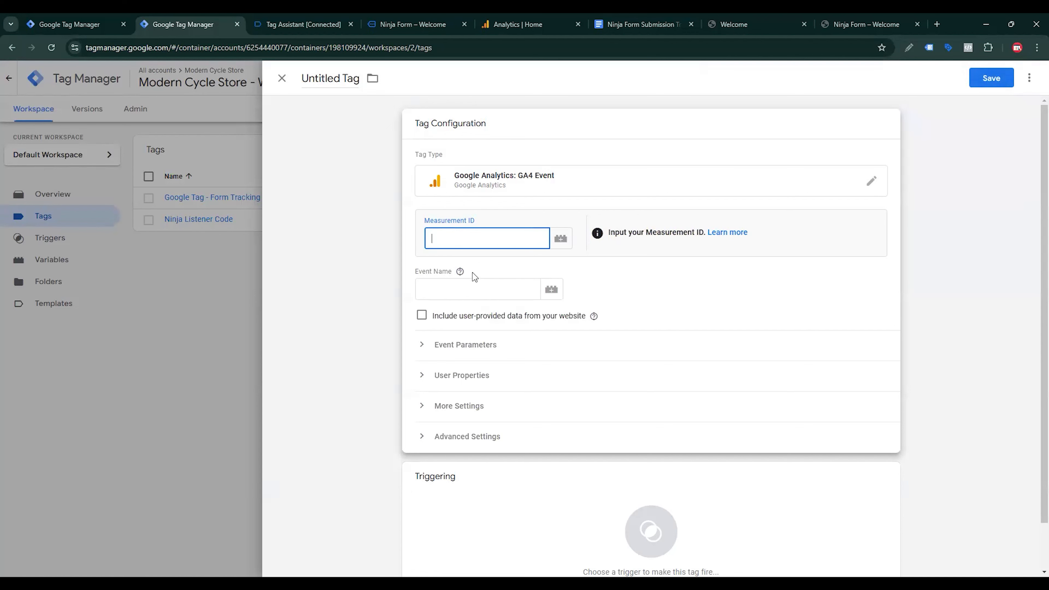
{"action": "left_click", "coordinate": [561, 239]}
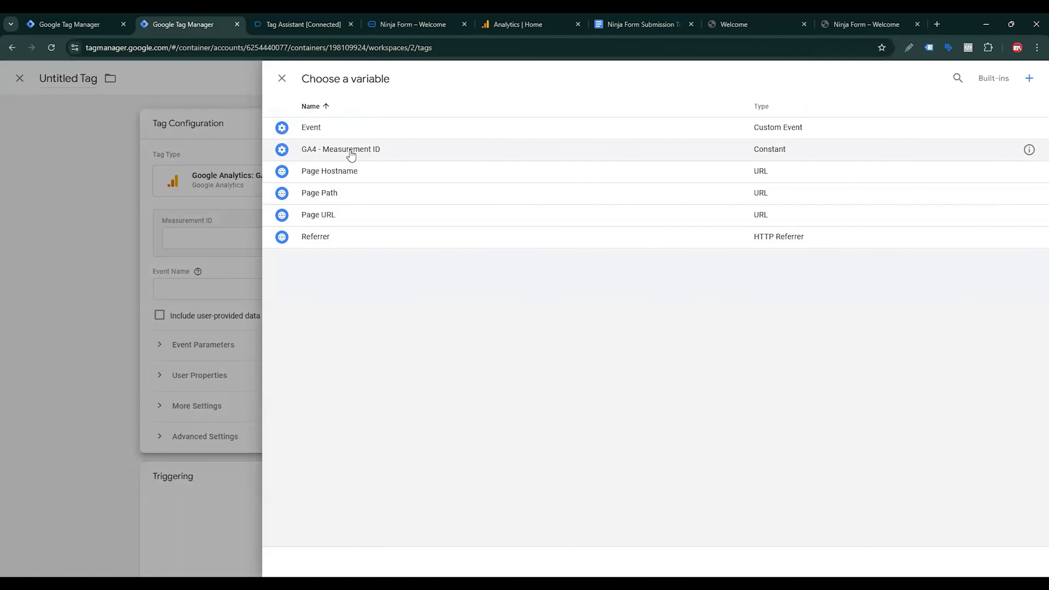
{"action": "left_click", "coordinate": [351, 155]}
Set the tag's event name to Ninja_form_submission, copied from the Ninja Form Submission Tracking document in Google Docs.
{"action": "mouse_move", "coordinate": [466, 277]}
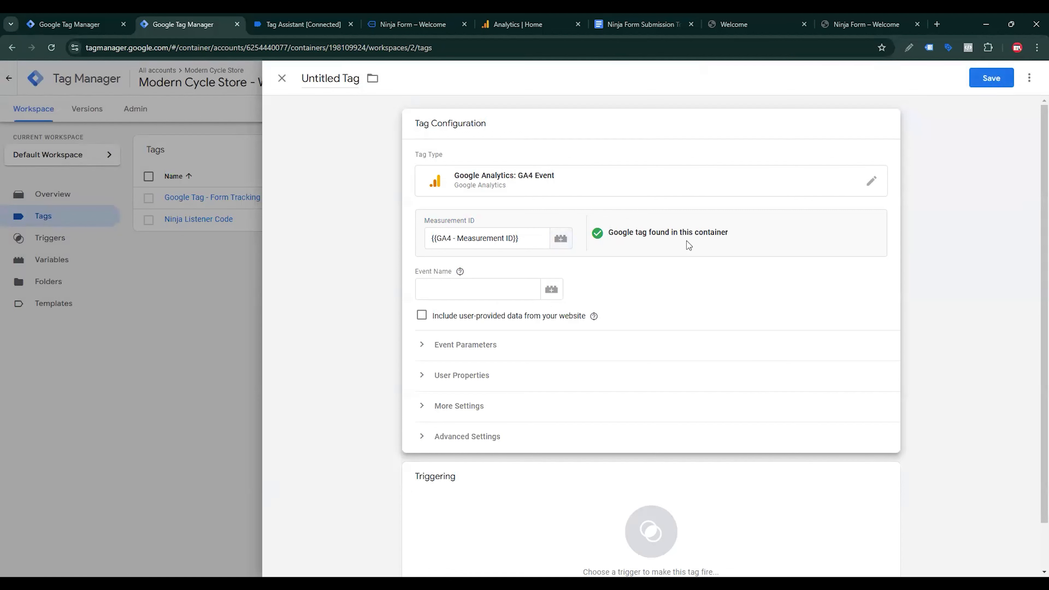
{"action": "left_click", "coordinate": [499, 285]}
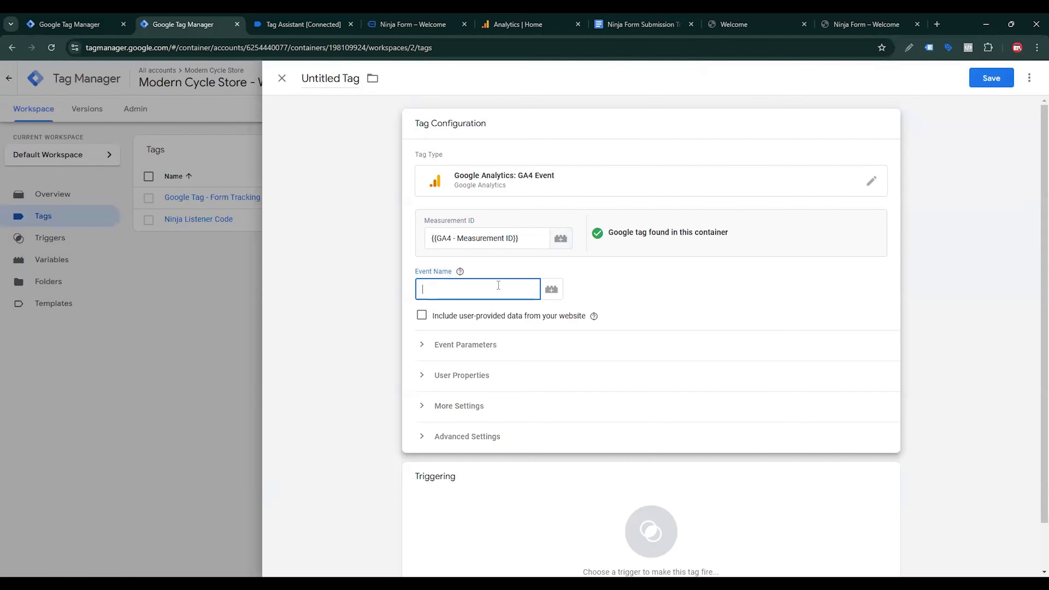
{"action": "left_click", "coordinate": [436, 276]}
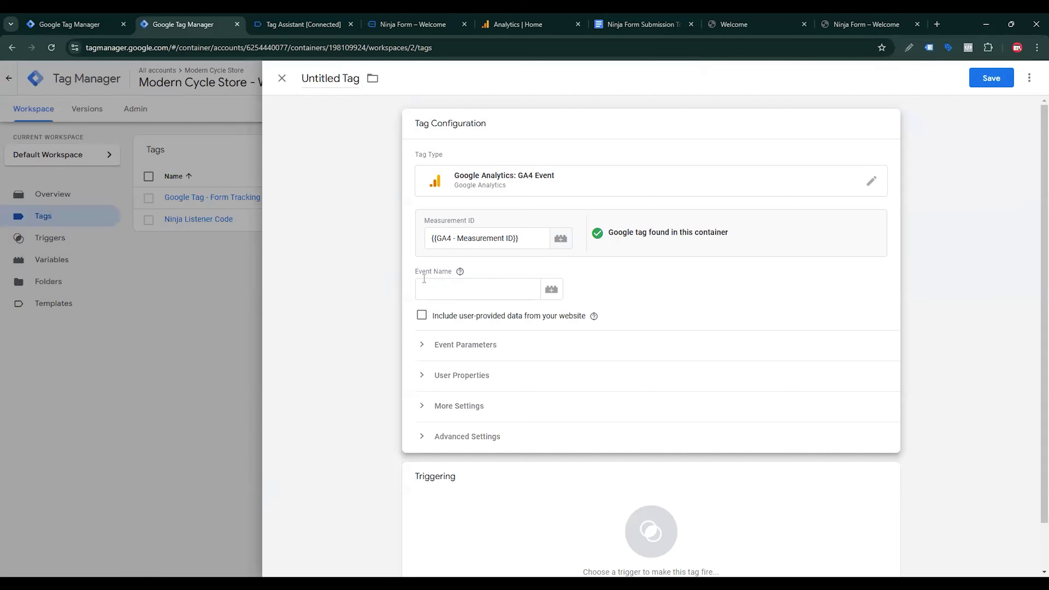
{"action": "left_click", "coordinate": [642, 24]}
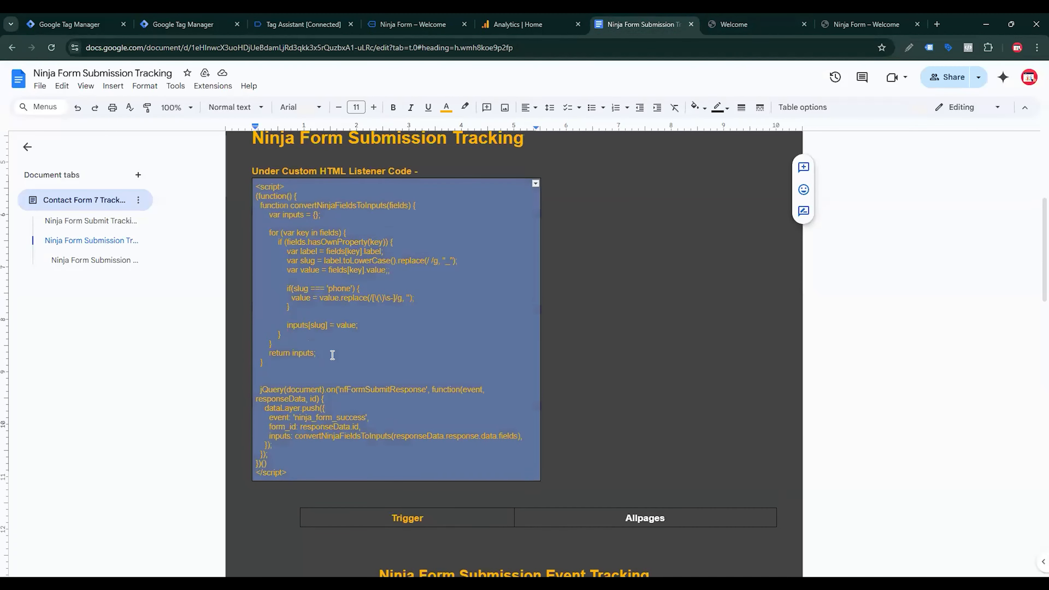
{"action": "scroll", "coordinate": [332, 356], "scroll_direction": "down", "scroll_amount": 5}
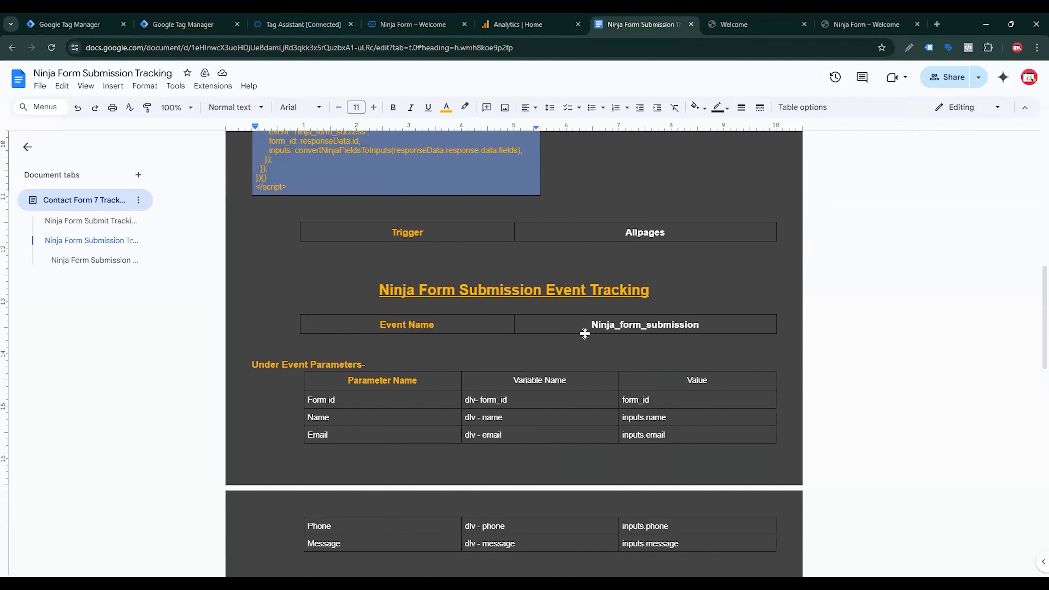
{"action": "left_click_drag", "start_coordinate": [593, 323], "coordinate": [768, 324]}
{"action": "key", "text": "ctrl+c"}
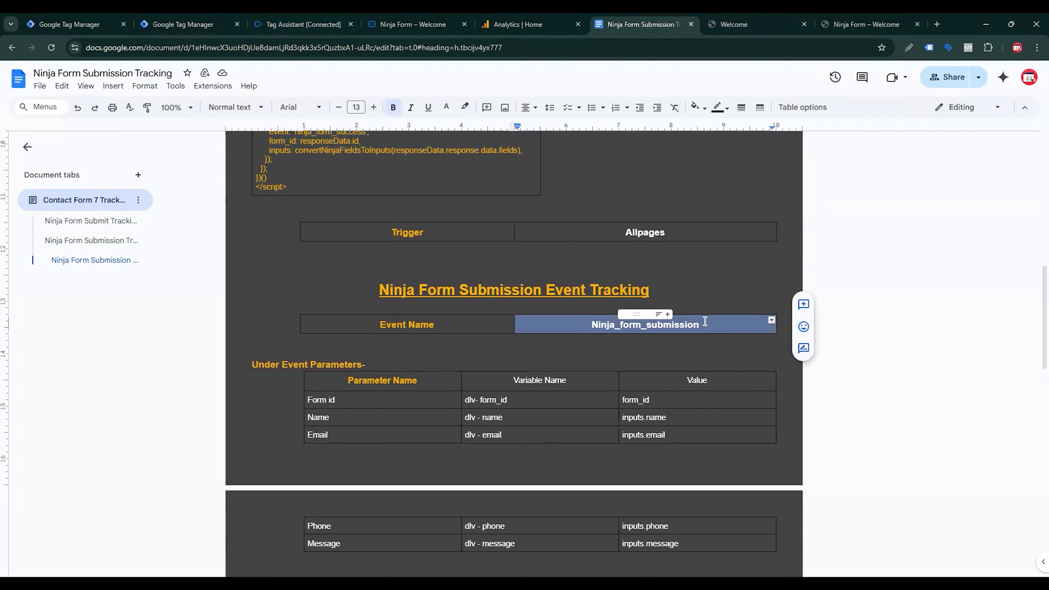
{"action": "left_click", "coordinate": [240, 19]}
{"action": "left_click", "coordinate": [478, 289]}
{"action": "key", "text": "ctrl+v"}
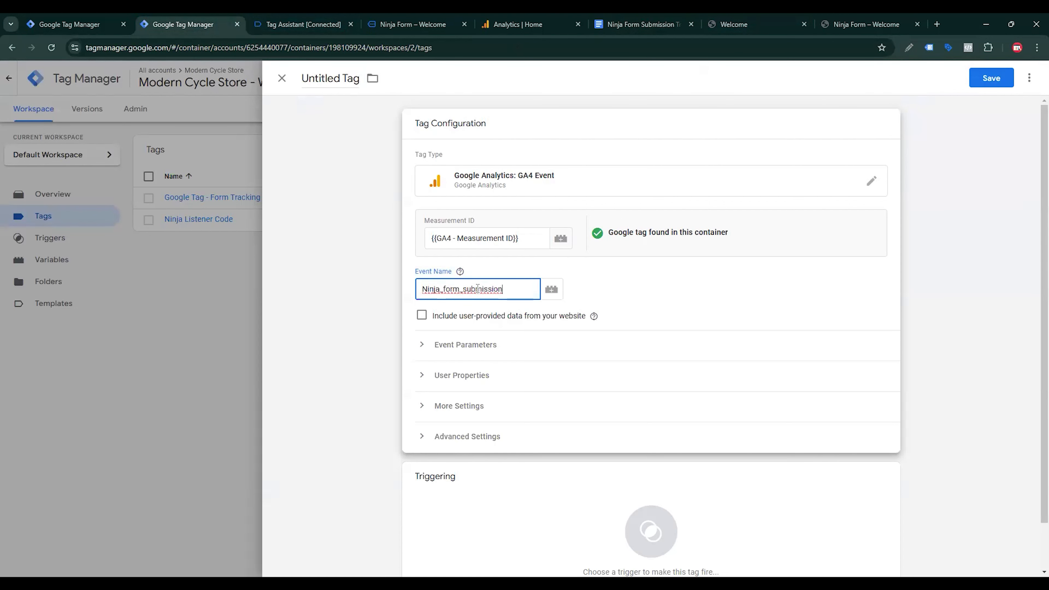
Expand the tag's event parameters and add three empty parameter rows.
{"action": "left_click", "coordinate": [473, 348]}
{"action": "left_click", "coordinate": [484, 430]}
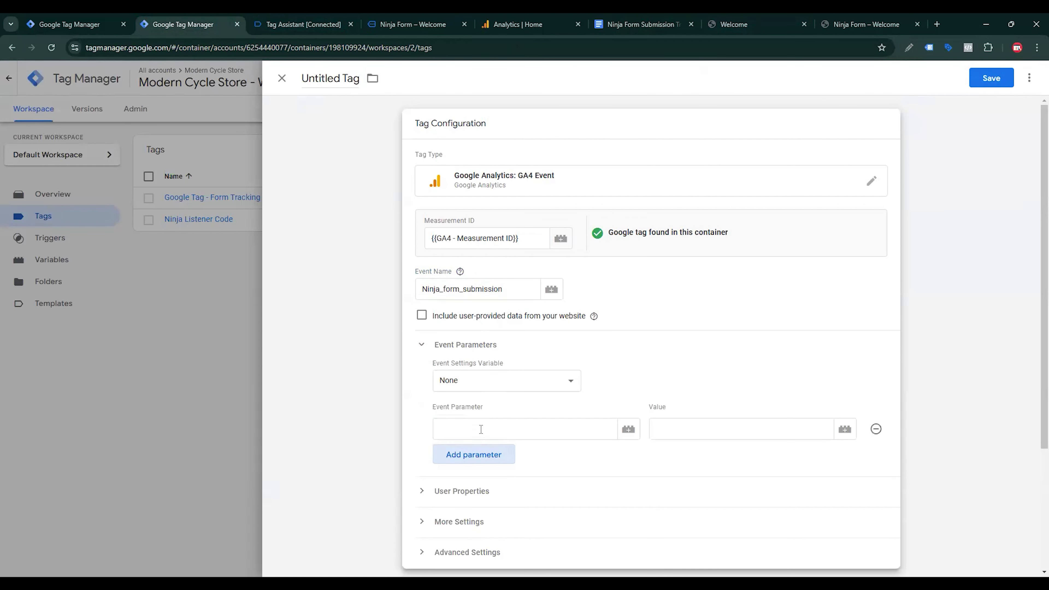
{"action": "left_click", "coordinate": [479, 454]}
{"action": "left_click", "coordinate": [476, 485]}
{"action": "scroll", "coordinate": [483, 426], "scroll_direction": "down", "scroll_amount": 1}
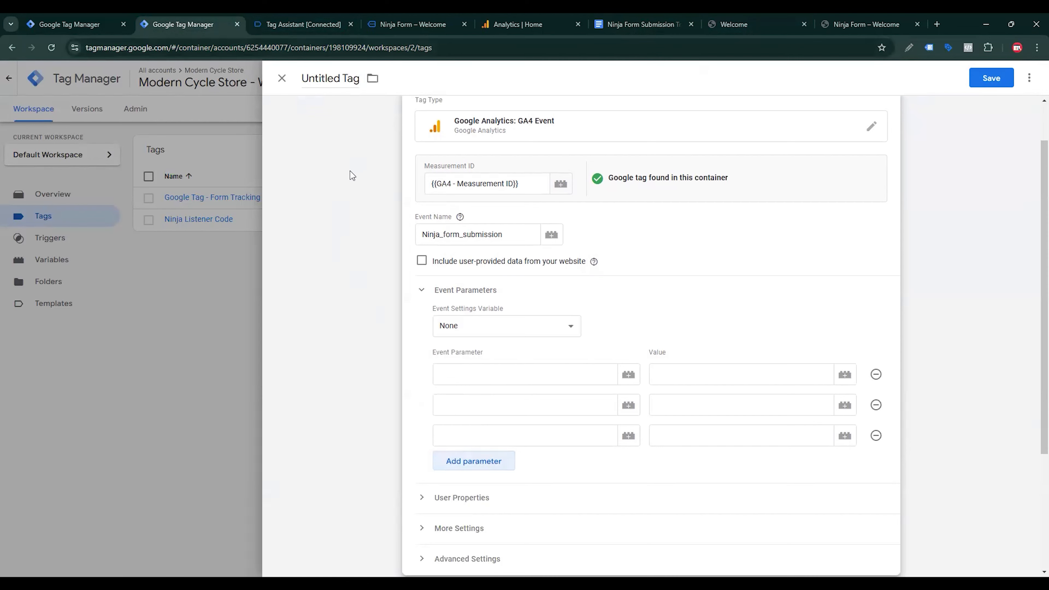
Name the first event parameter form_id, copied from the ninja_form_success API call in Tag Assistant.
{"action": "left_click", "coordinate": [303, 24]}
{"action": "left_click", "coordinate": [207, 224]}
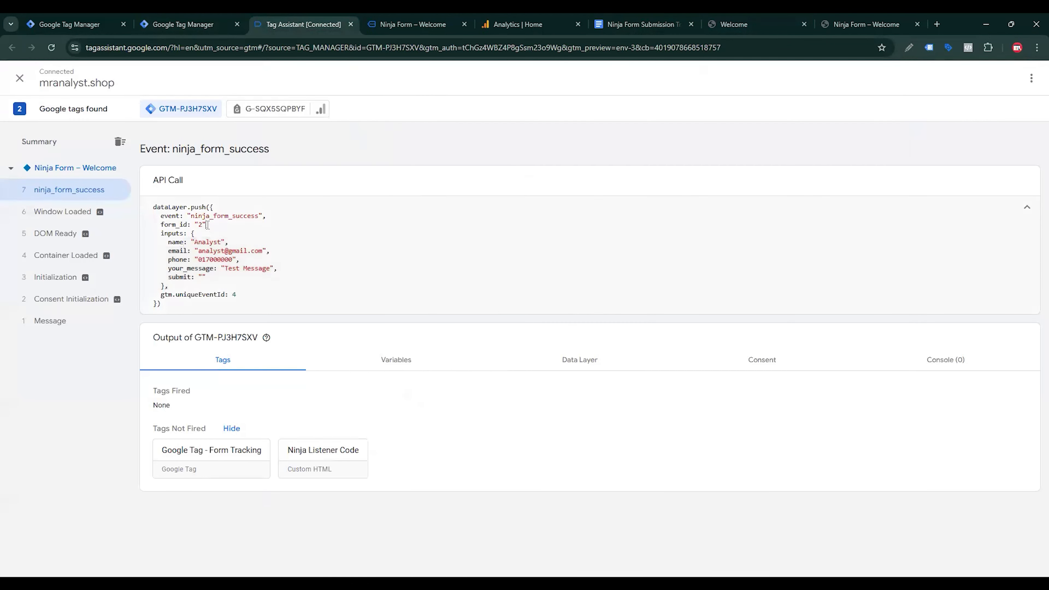
{"action": "left_click_drag", "start_coordinate": [162, 224], "coordinate": [189, 224]}
{"action": "key", "text": "ctrl+c"}
{"action": "left_click", "coordinate": [183, 24]}
{"action": "left_click", "coordinate": [488, 374]}
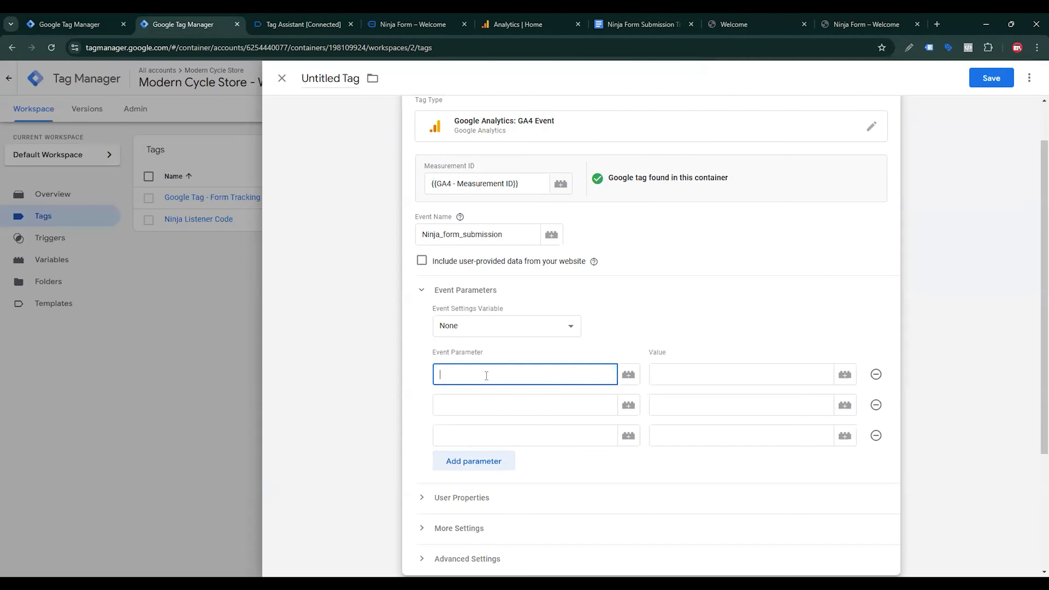
{"action": "key", "text": "ctrl+v"}
Create a Data Layer Variable for the form_id parameter's value, with form_id as its data layer variable name.
{"action": "left_click", "coordinate": [691, 368]}
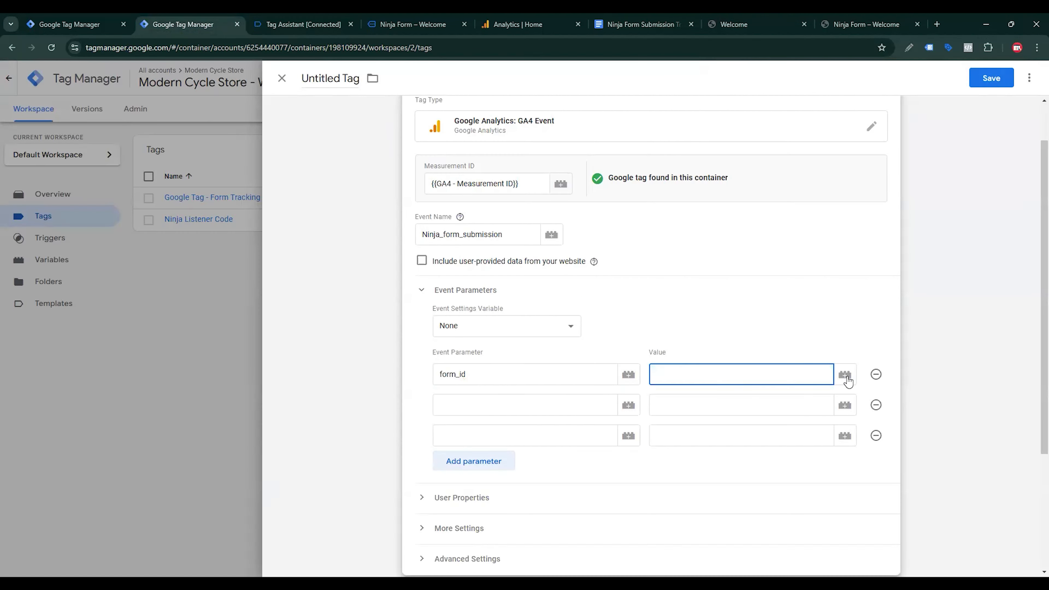
{"action": "left_click", "coordinate": [845, 375]}
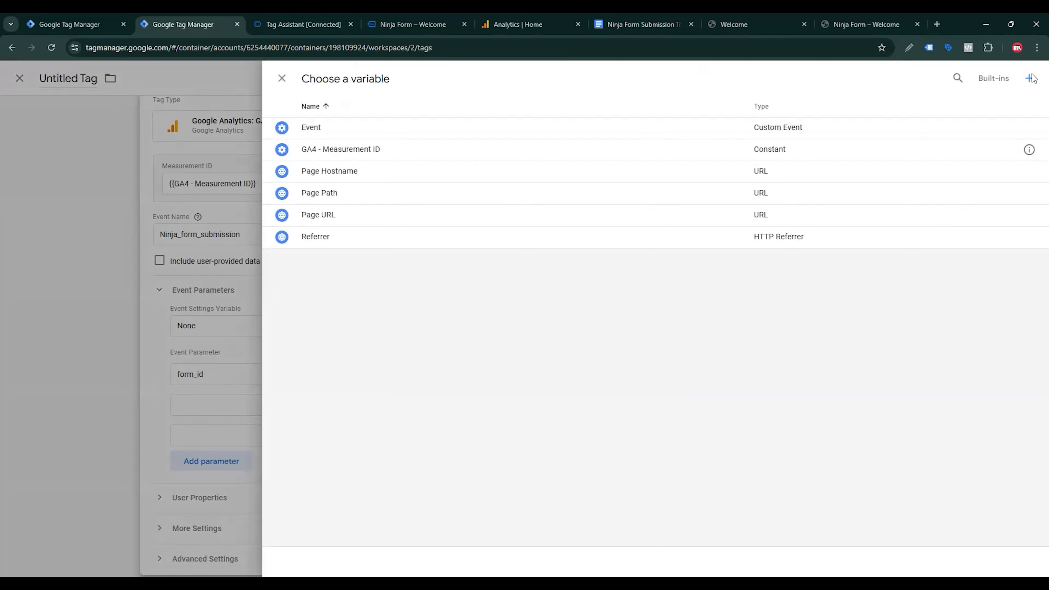
{"action": "left_click", "coordinate": [1028, 78]}
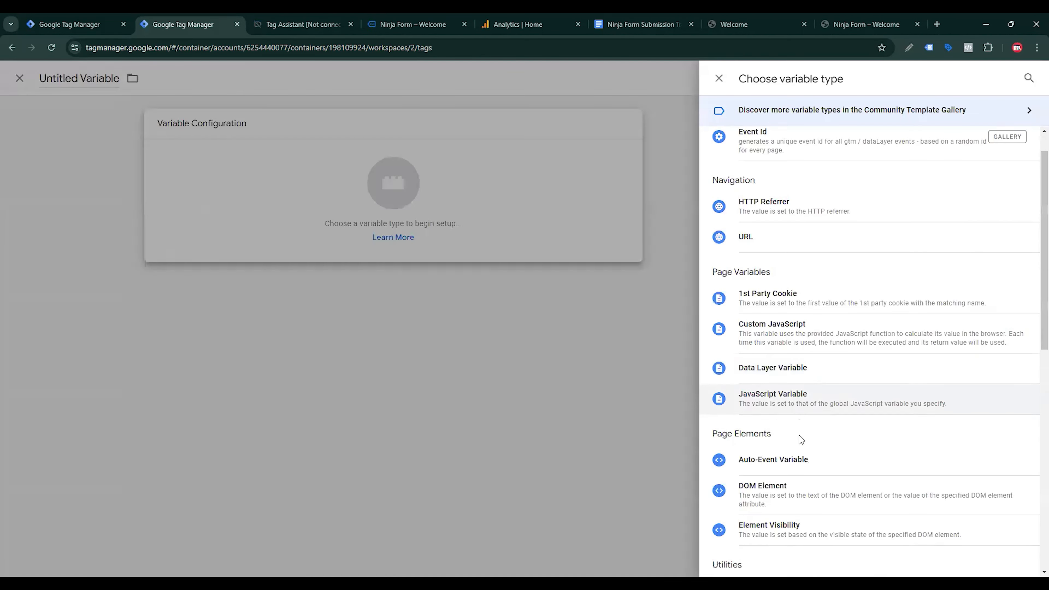
{"action": "scroll", "coordinate": [797, 438], "scroll_direction": "down", "scroll_amount": 3}
{"action": "left_click", "coordinate": [790, 302]}
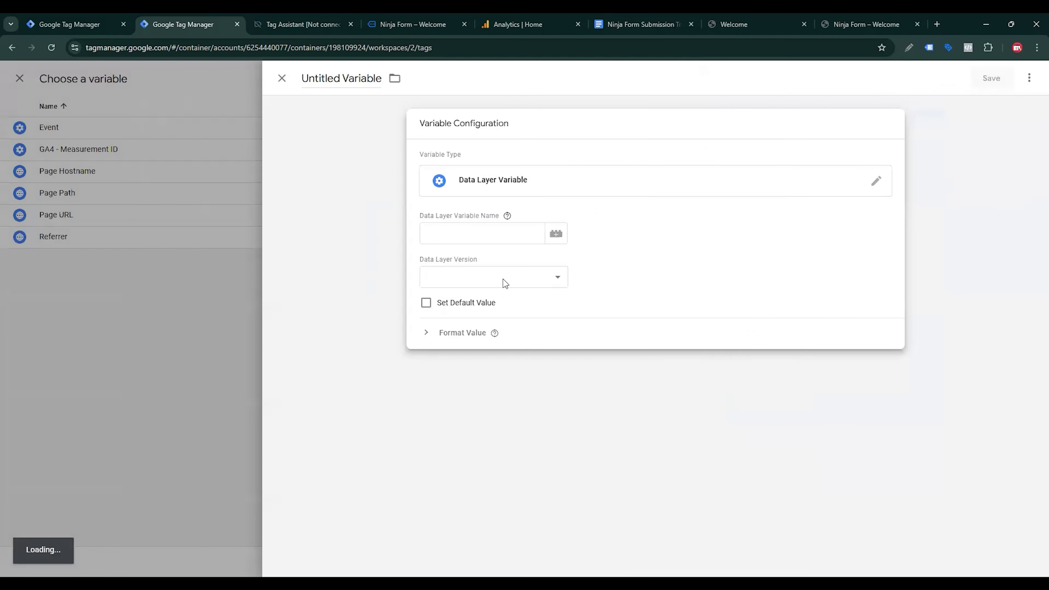
{"action": "left_click", "coordinate": [457, 237]}
{"action": "key", "text": "ctrl+v"}
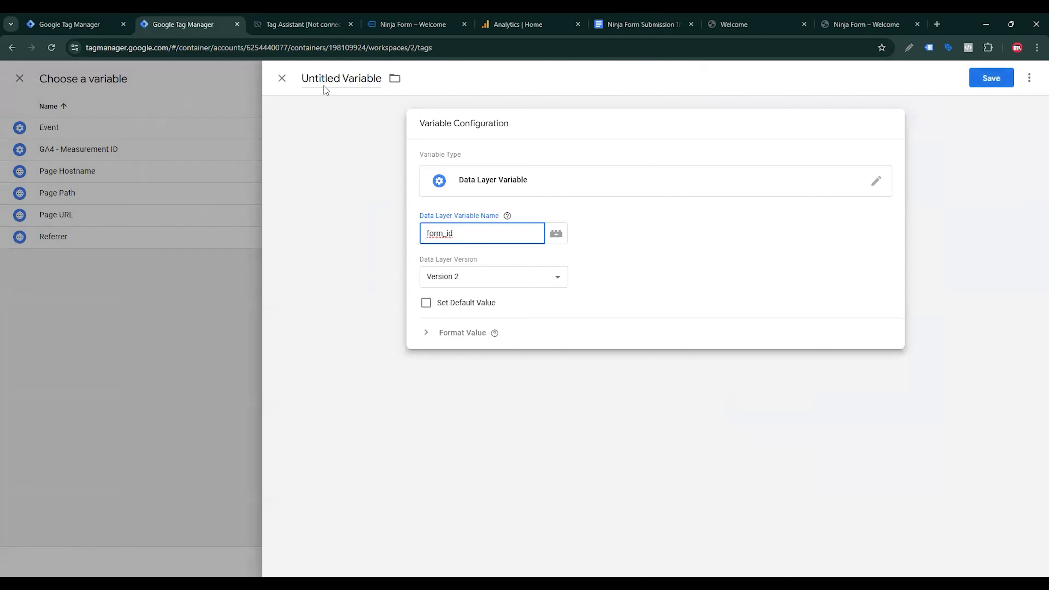
Title the new variable "dlv - form_id" and save it as the form_id parameter's value.
{"action": "double_click", "coordinate": [326, 79]}
{"action": "key", "text": "ctrl+a"}
{"action": "type", "text": "d"}
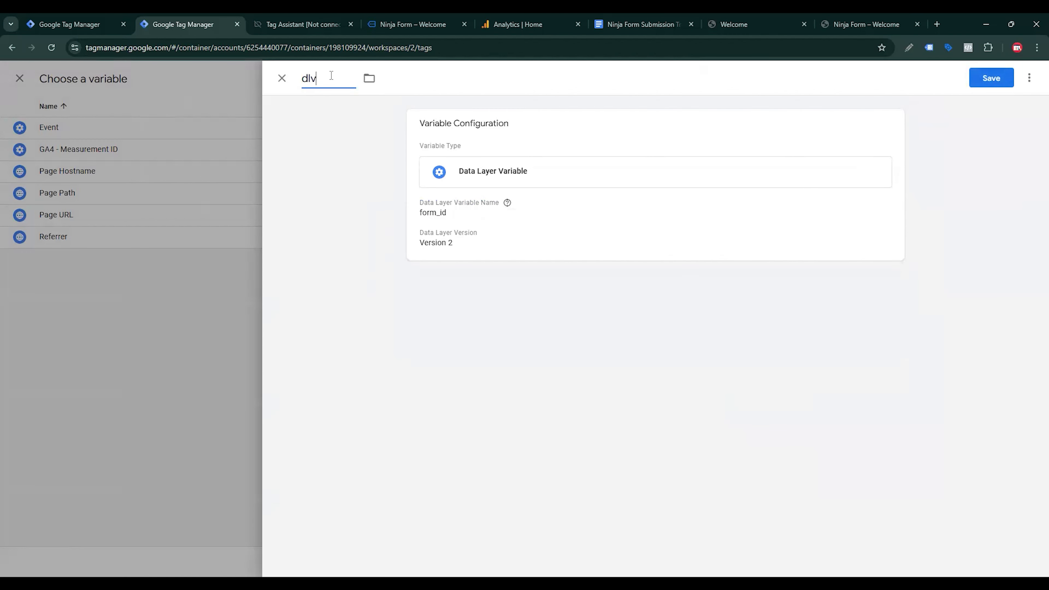
{"action": "type", "text": "lv -"}
{"action": "key", "text": "ctrl+v"}
{"action": "left_click", "coordinate": [979, 72]}
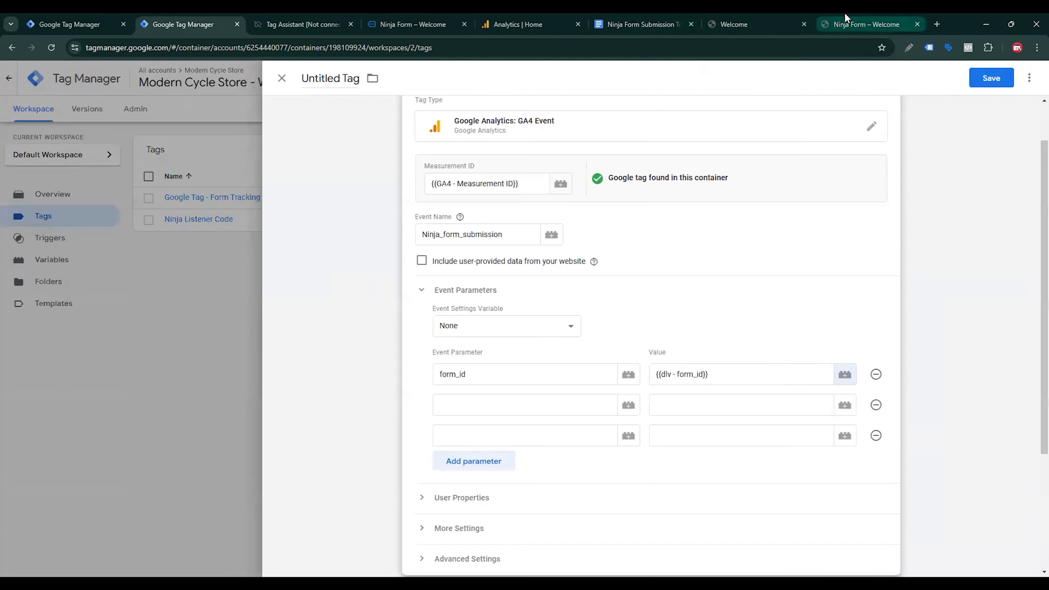
Name the second event parameter Name, copied from the parameter table in the Google Docs document.
{"action": "left_click", "coordinate": [638, 18]}
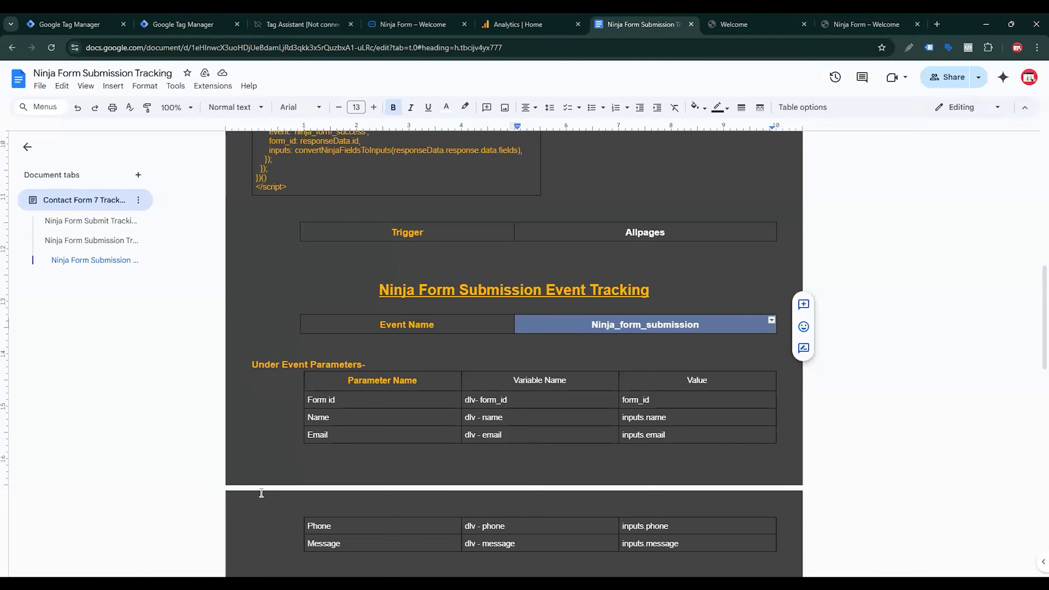
{"action": "left_click", "coordinate": [330, 413]}
{"action": "double_click", "coordinate": [330, 413]}
{"action": "key", "text": "ctrl+c"}
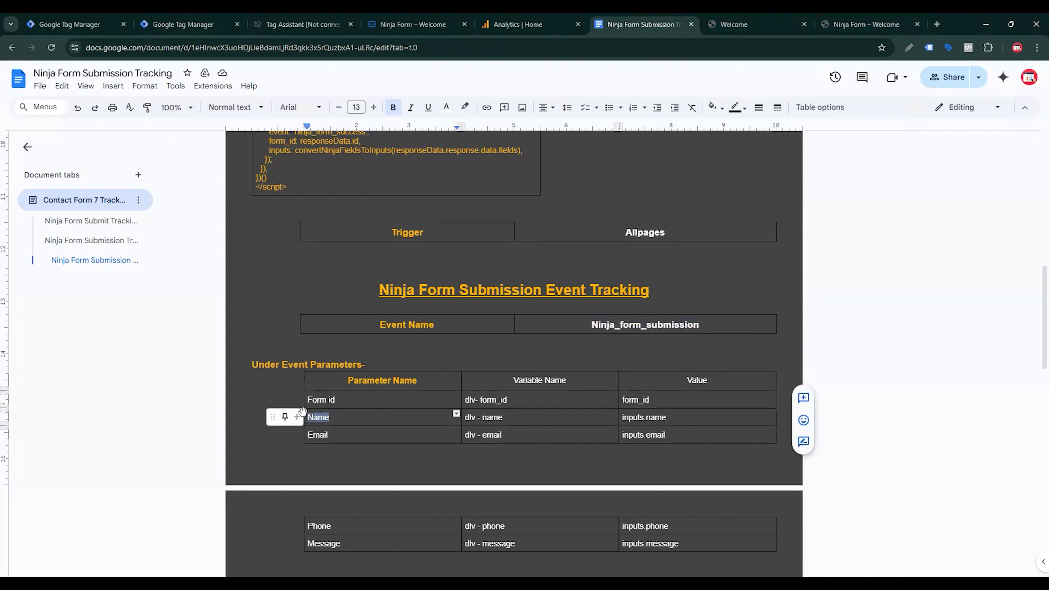
{"action": "left_click", "coordinate": [183, 25]}
{"action": "key", "text": "ctrl+v"}
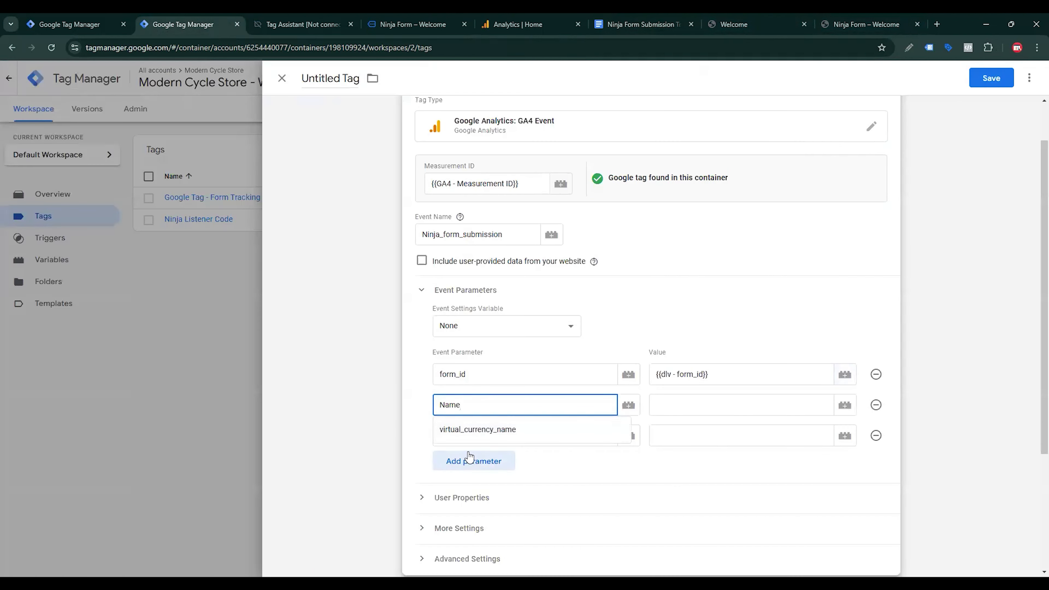
Add a fourth parameter row and name the third event parameter Email.
{"action": "left_click", "coordinate": [468, 459]}
{"action": "left_click", "coordinate": [467, 439]}
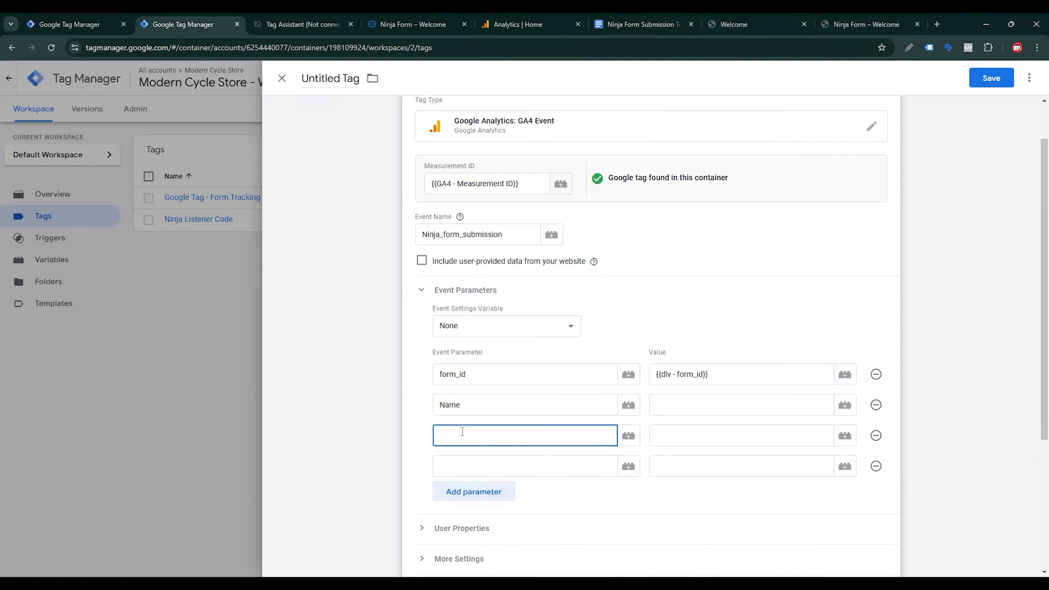
{"action": "type", "text": "Email"}
Check the form's input keys in Tag Assistant and name the fourth event parameter Phone in Tag Manager.
{"action": "left_click", "coordinate": [302, 24]}
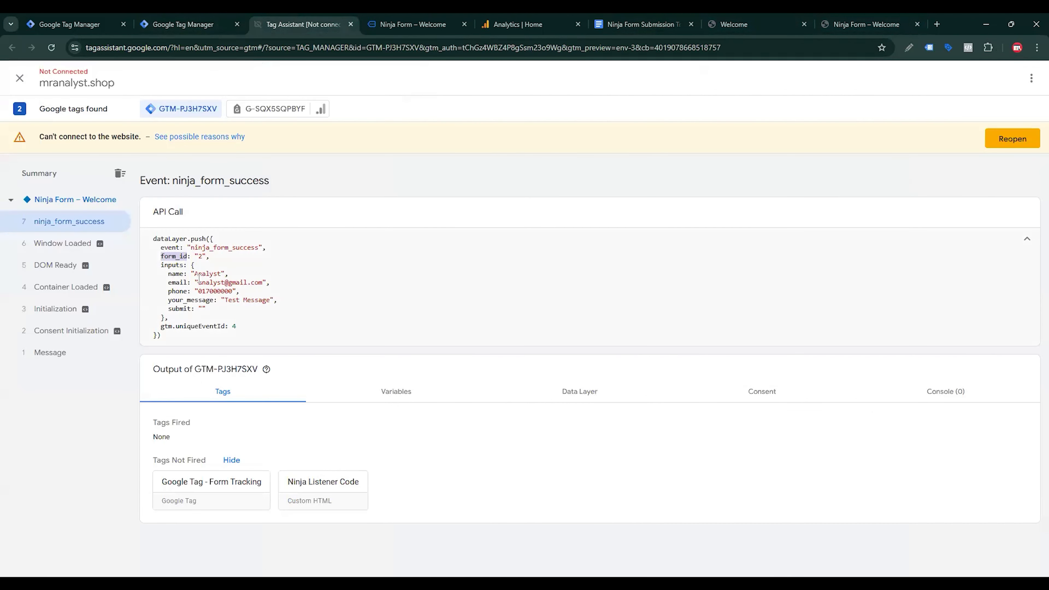
{"action": "scroll", "coordinate": [175, 278], "scroll_direction": "down", "scroll_amount": 1}
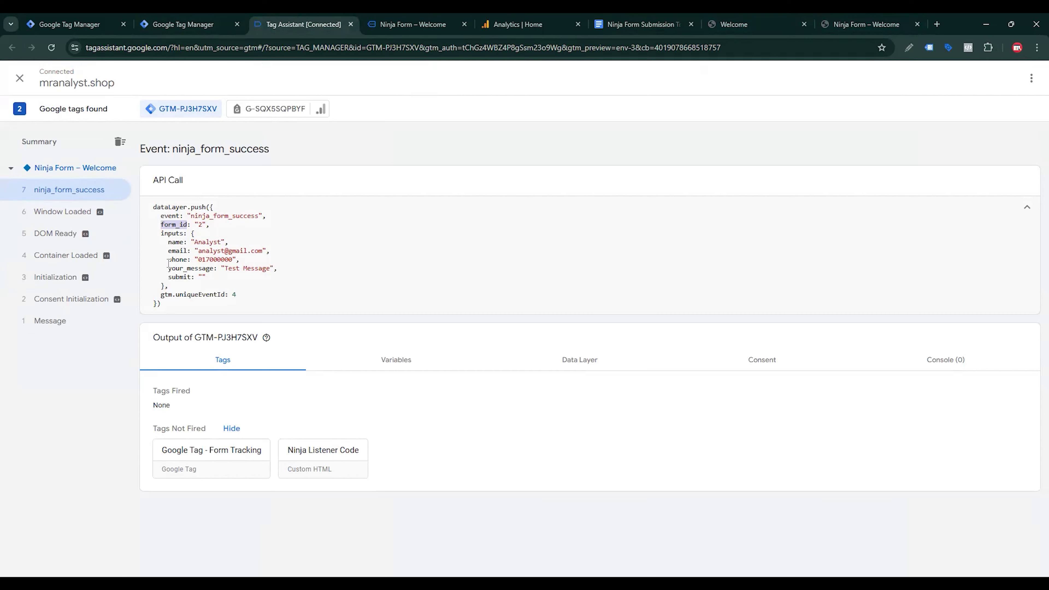
{"action": "left_click", "coordinate": [183, 24]}
{"action": "left_click", "coordinate": [458, 463]}
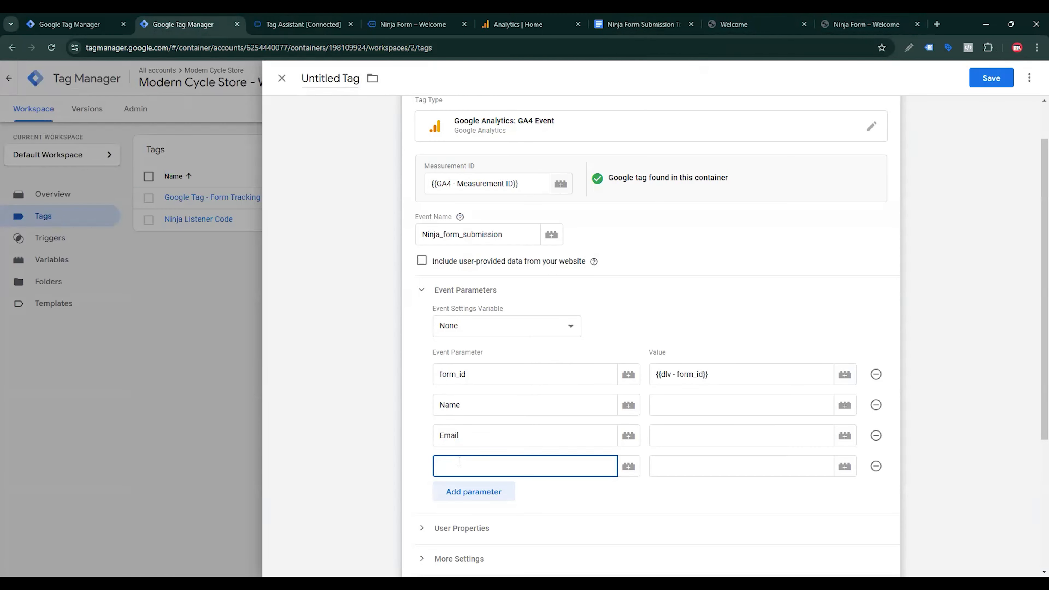
{"action": "type", "text": "Ph"}
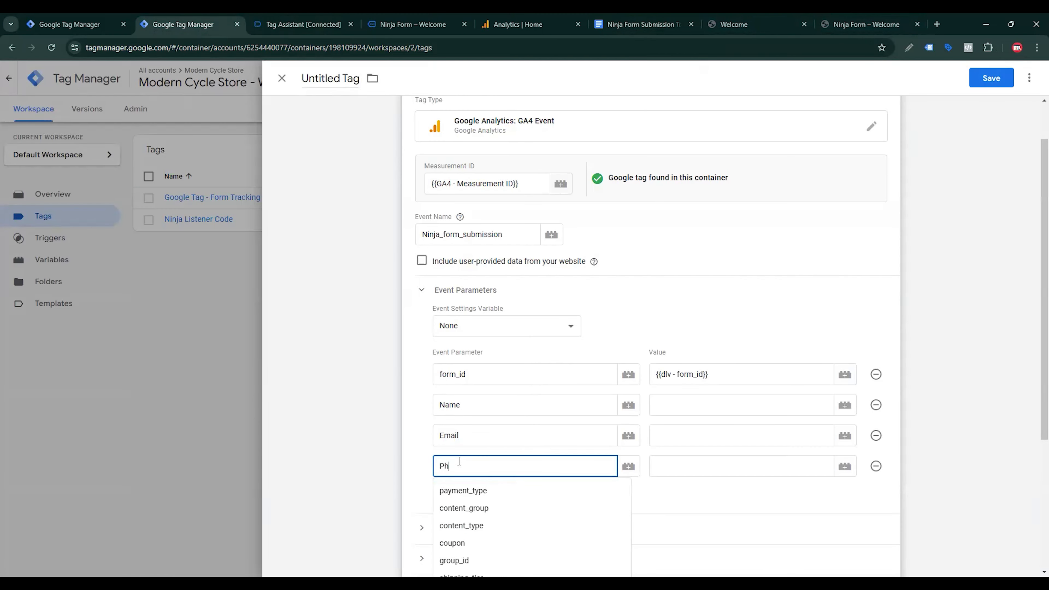
{"action": "type", "text": "one"}
Add a fifth event parameter named Your Message.
{"action": "left_click", "coordinate": [473, 492]}
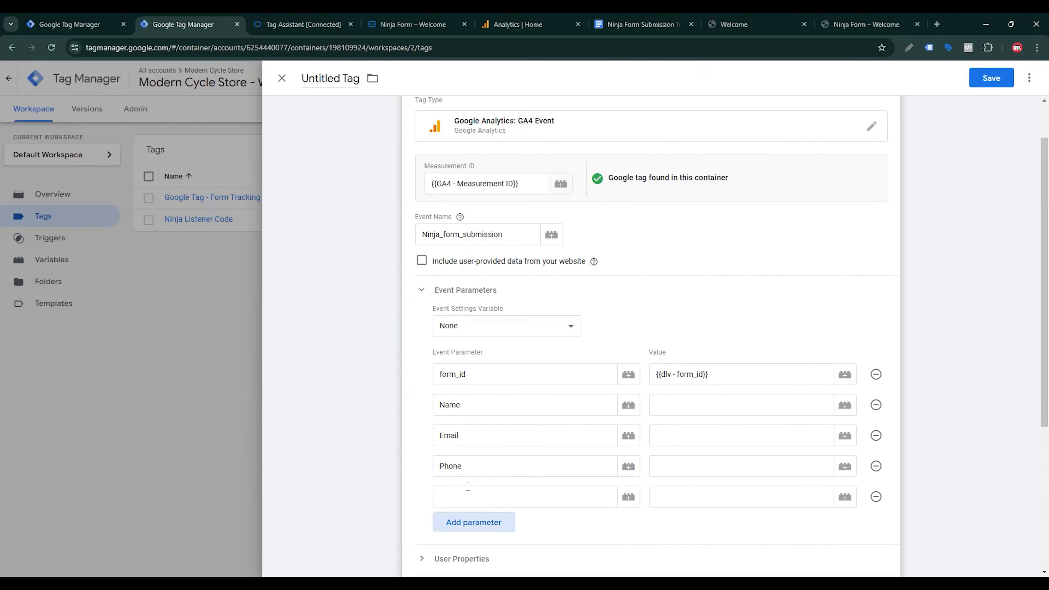
{"action": "type", "text": "Y"}
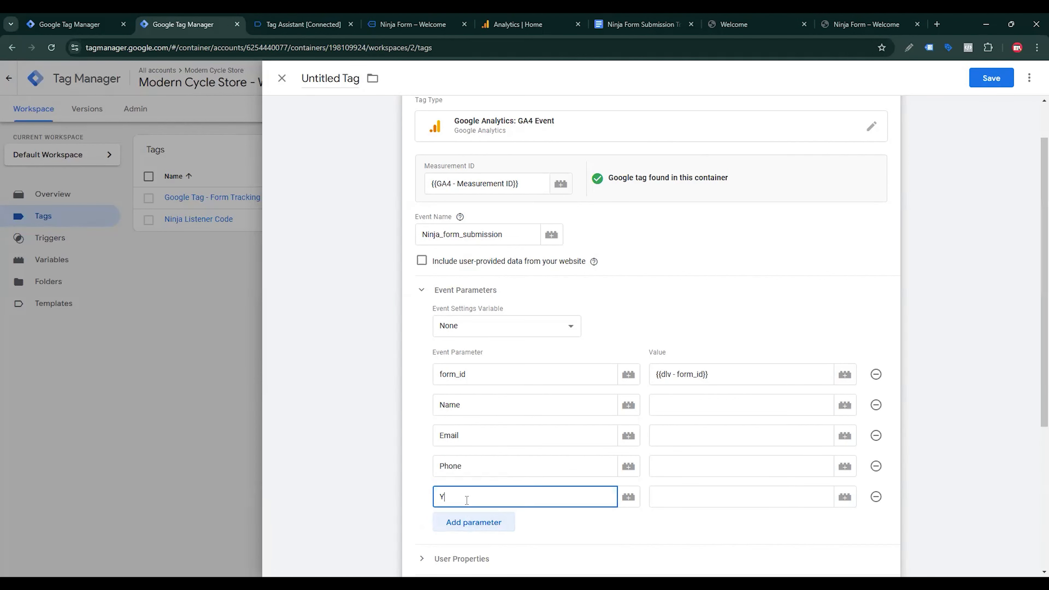
{"action": "type", "text": "our Message"}
Copy the inputs key from the ninja_form_success API call in Tag Assistant and return to Tag Manager.
{"action": "left_click", "coordinate": [291, 22]}
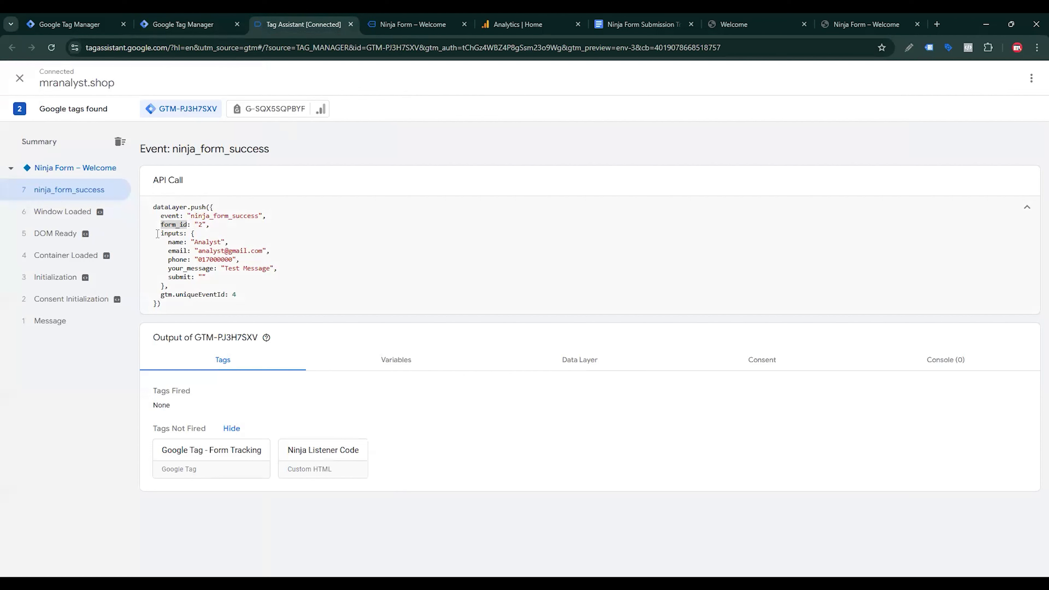
{"action": "left_click_drag", "start_coordinate": [160, 234], "coordinate": [181, 232]}
{"action": "left_click", "coordinate": [183, 24]}
Create a Data Layer Variable for the Name parameter's value with the data layer variable name inputs.name.
{"action": "left_click", "coordinate": [761, 407]}
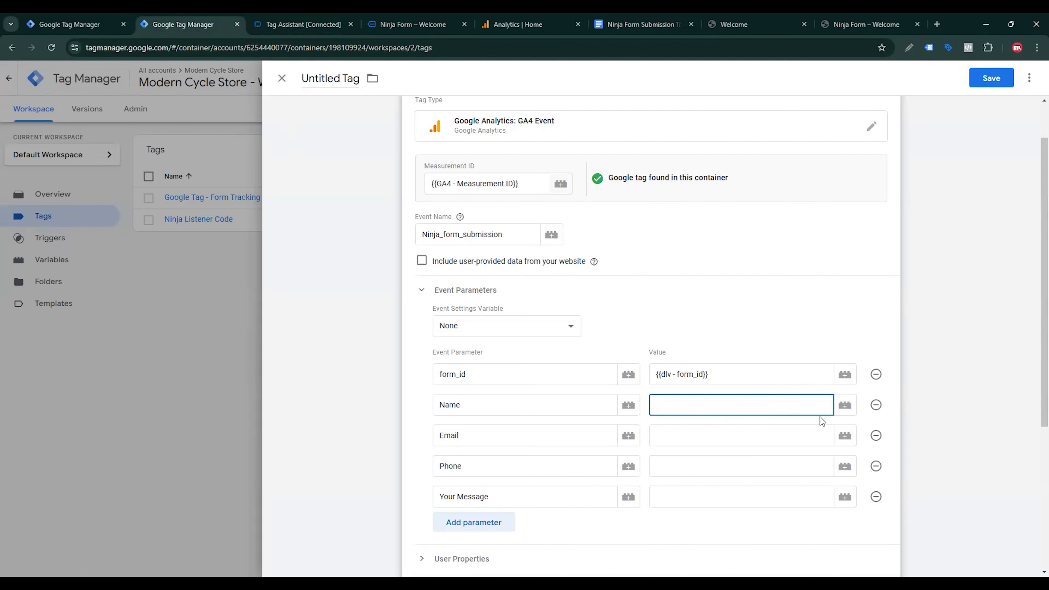
{"action": "left_click", "coordinate": [845, 405]}
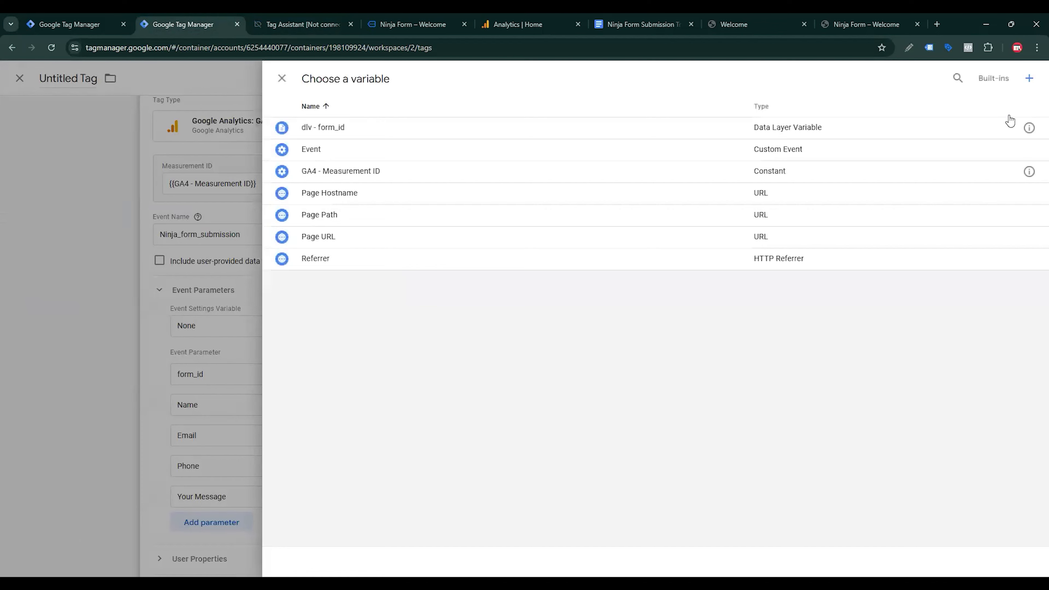
{"action": "left_click", "coordinate": [870, 153]}
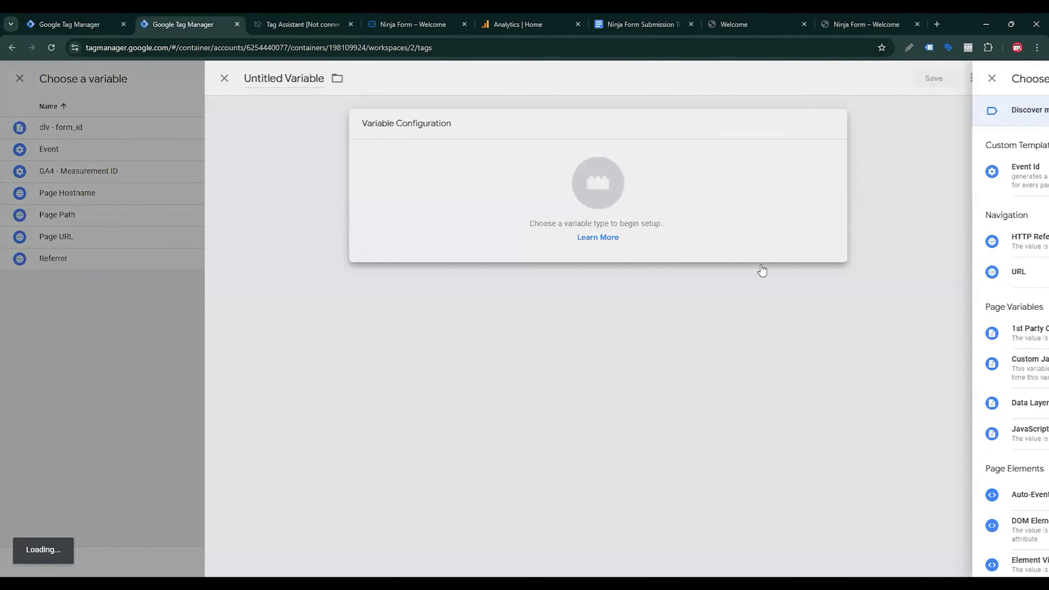
{"action": "left_click", "coordinate": [780, 406]}
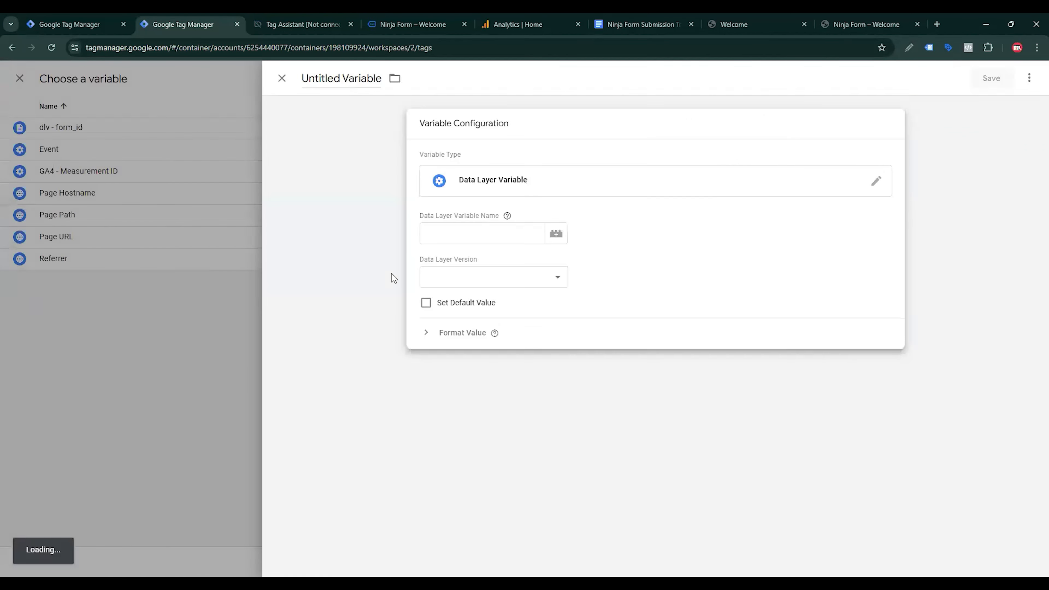
{"action": "left_click", "coordinate": [445, 234]}
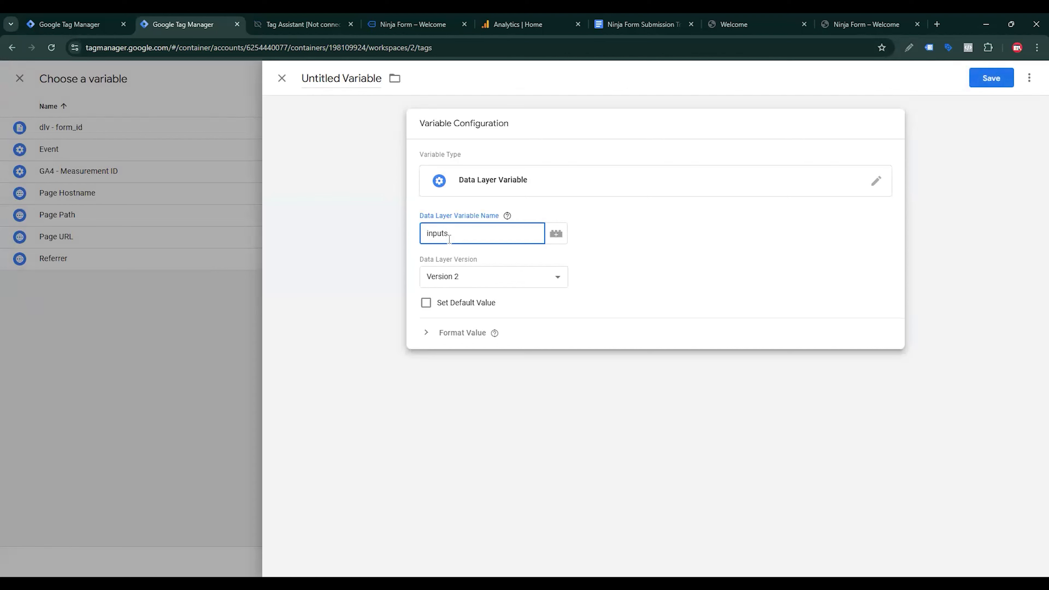
{"action": "left_click", "coordinate": [289, 24]}
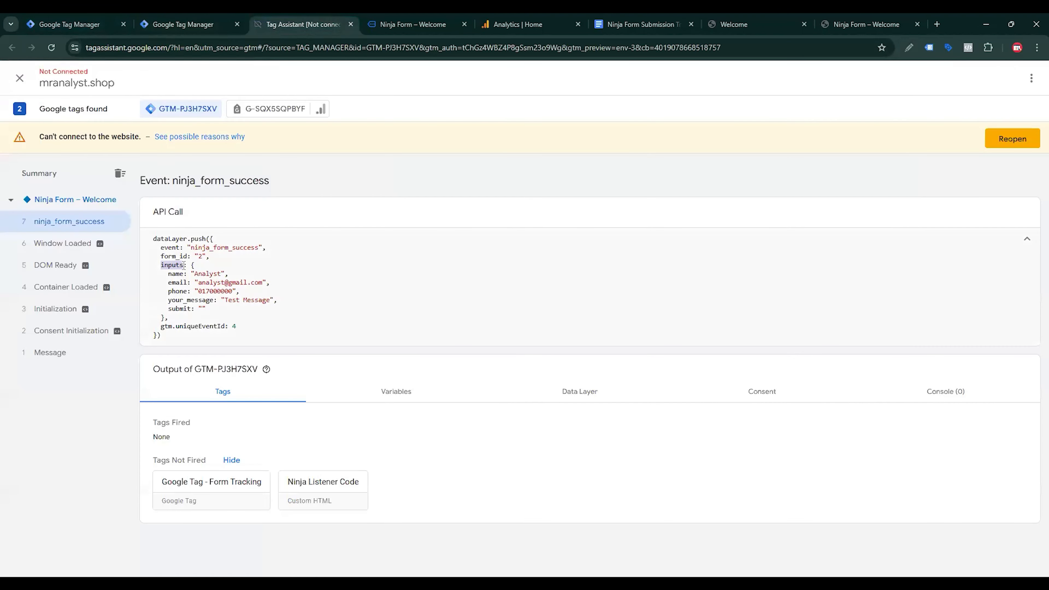
{"action": "left_click", "coordinate": [210, 23]}
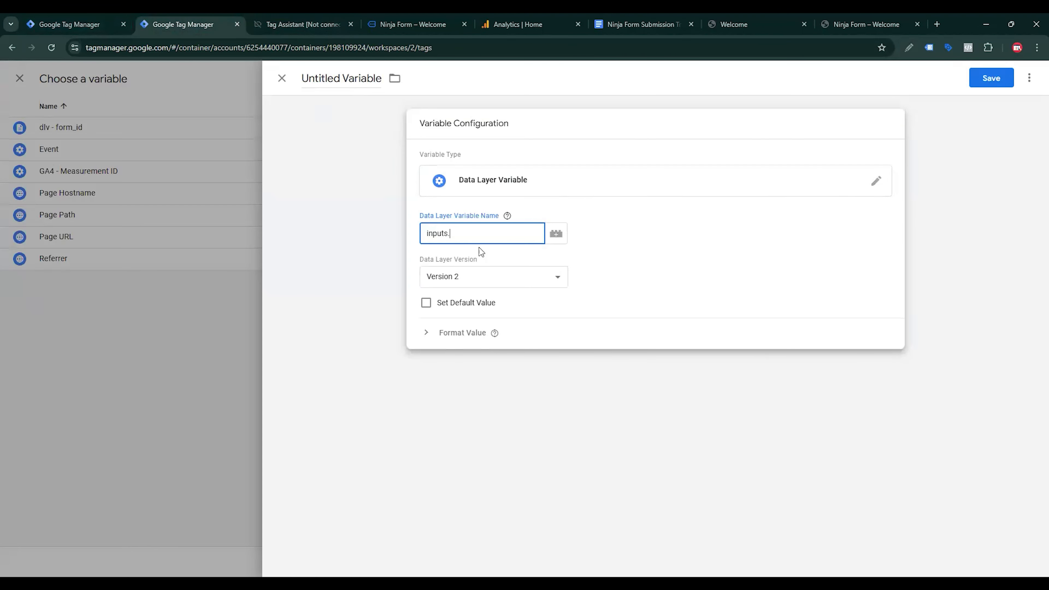
{"action": "type", "text": "inputs.name"}
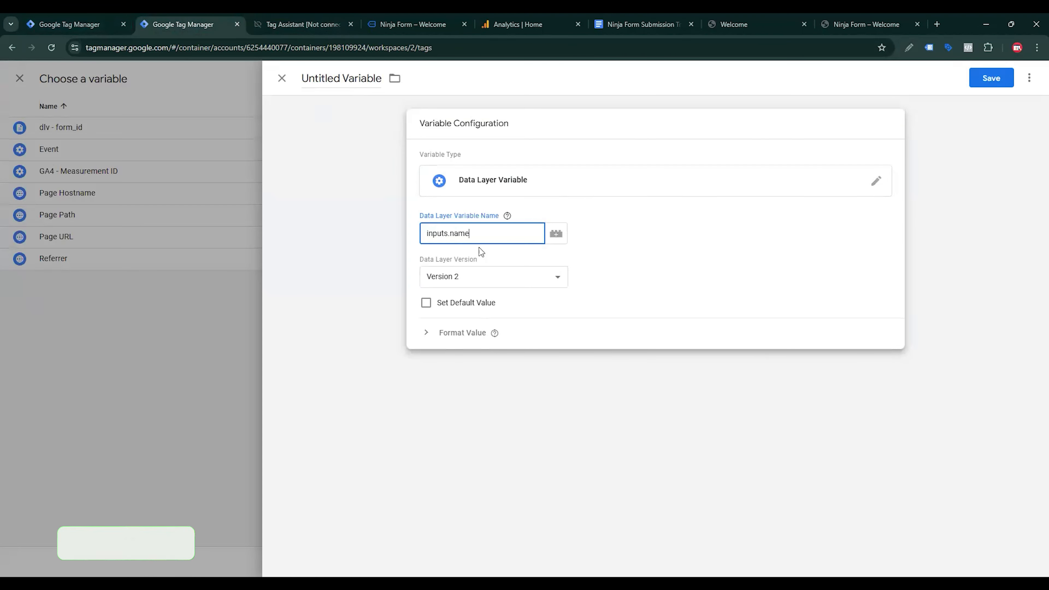
Name the new variable dlv - name and save it as the Name parameter's value.
{"action": "double_click", "coordinate": [361, 78]}
{"action": "triple_click", "coordinate": [365, 79]}
{"action": "type", "text": "dlv"}
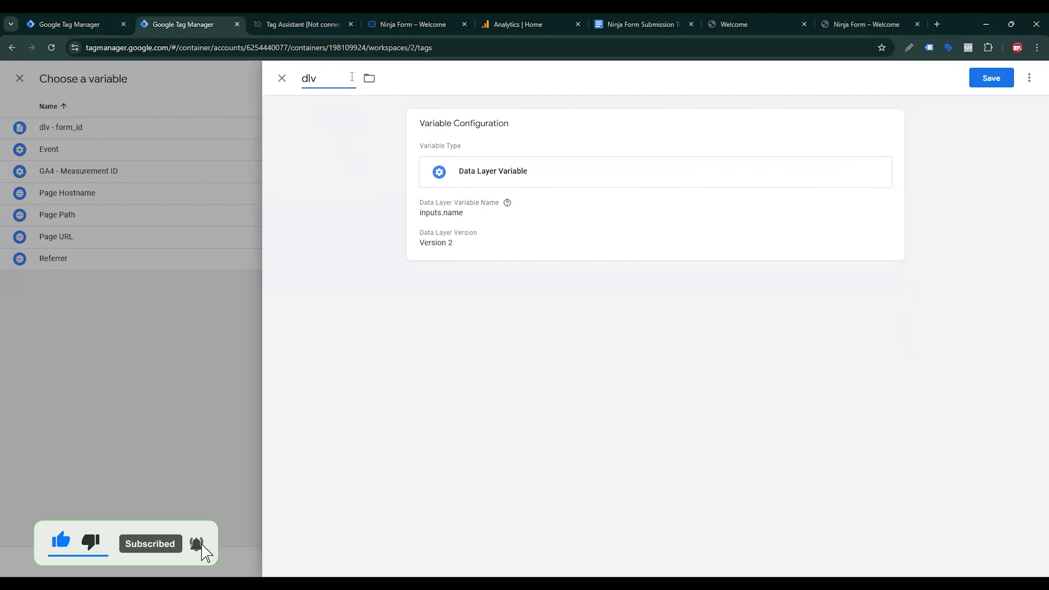
{"action": "type", "text": " - name"}
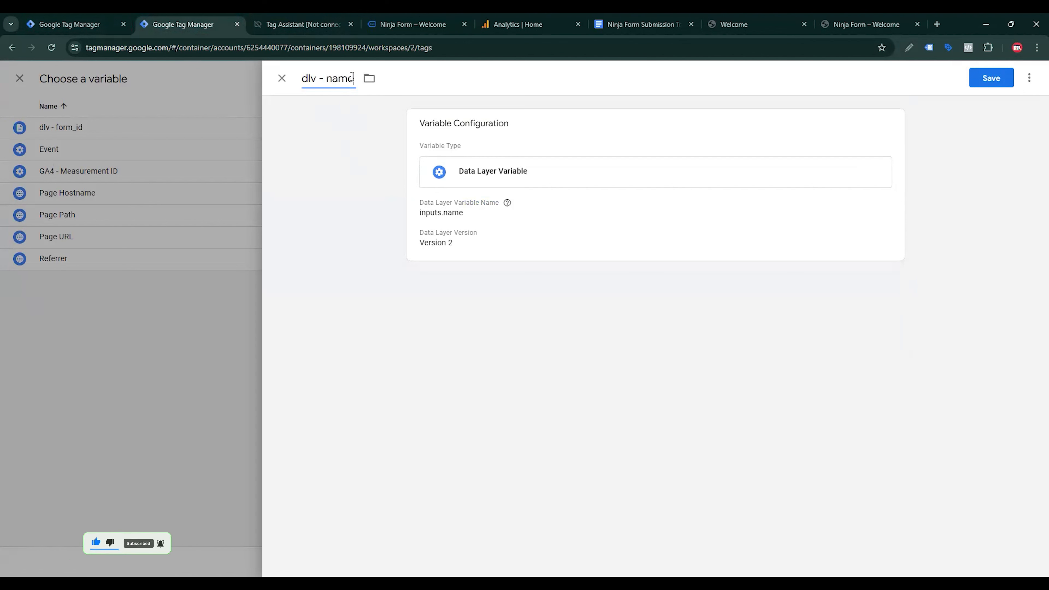
{"action": "left_click", "coordinate": [991, 79]}
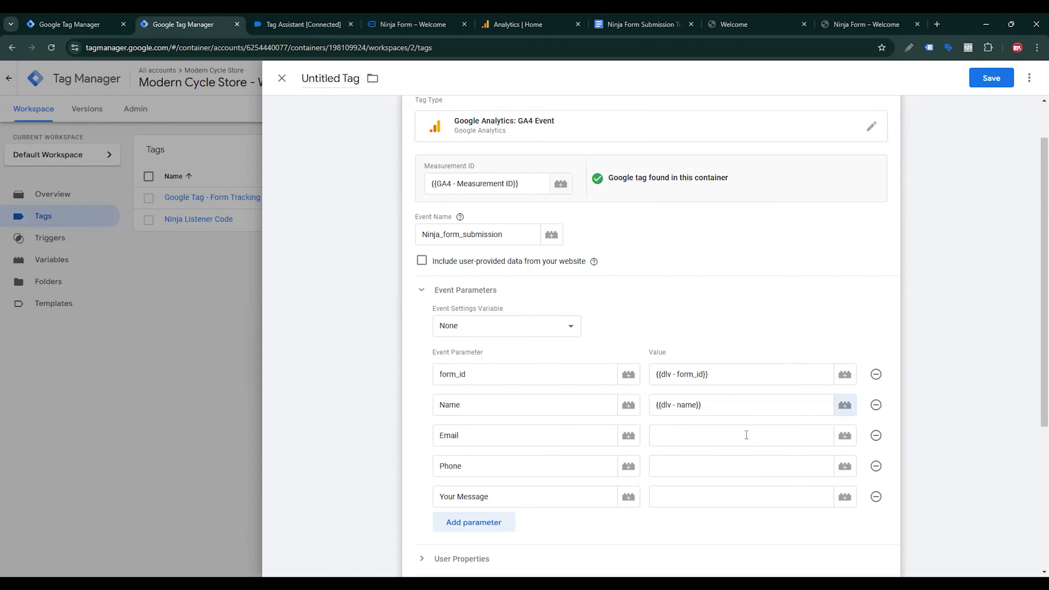
Start a new variable of type Data Layer Variable for the Email parameter's value.
{"action": "left_click", "coordinate": [748, 433]}
{"action": "left_click", "coordinate": [845, 435]}
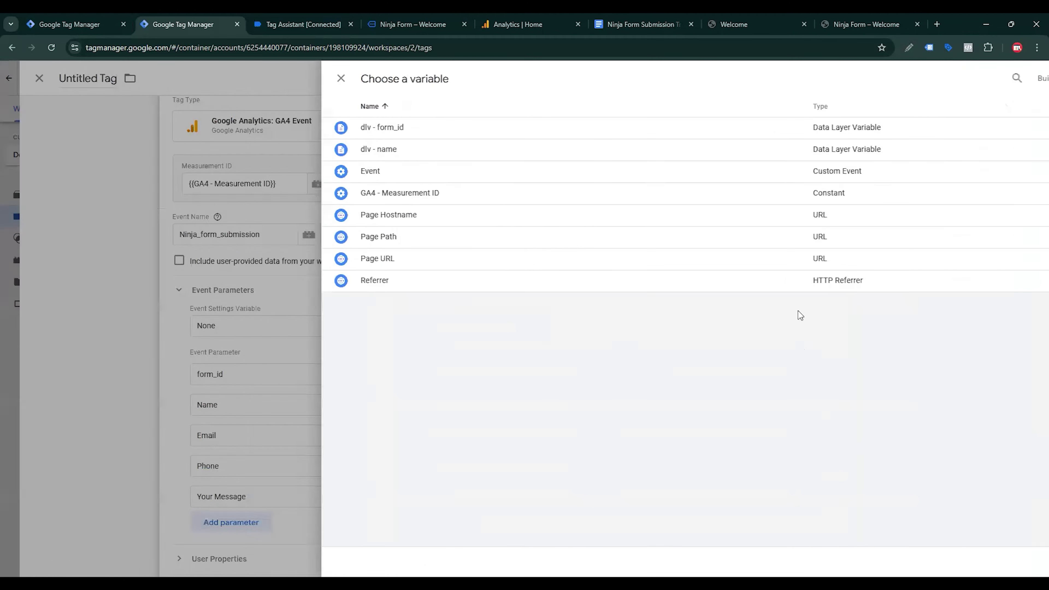
{"action": "left_click", "coordinate": [1029, 78]}
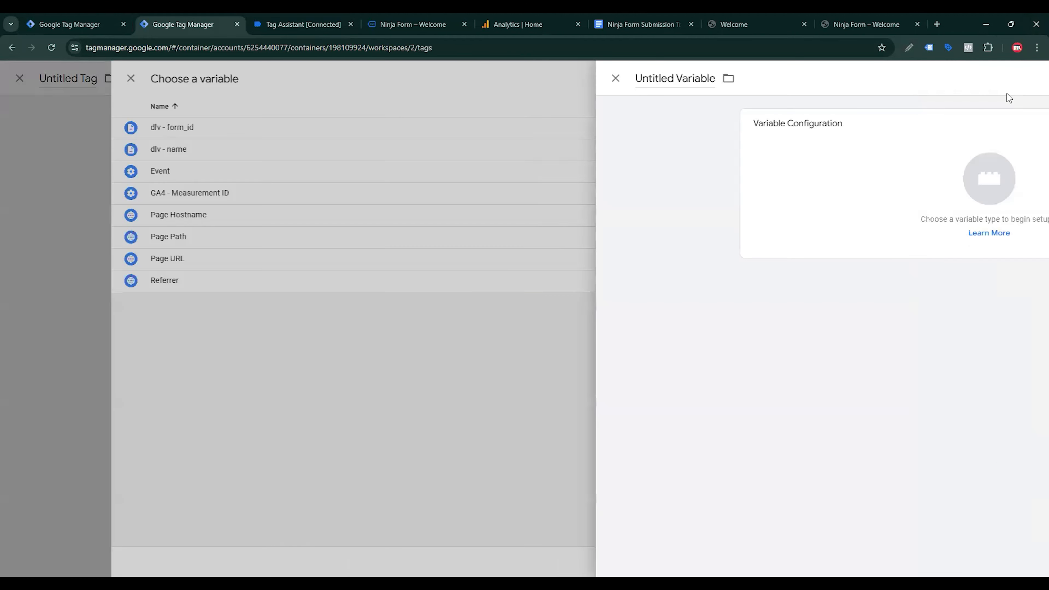
{"action": "left_click", "coordinate": [836, 194]}
{"action": "left_click", "coordinate": [867, 403]}
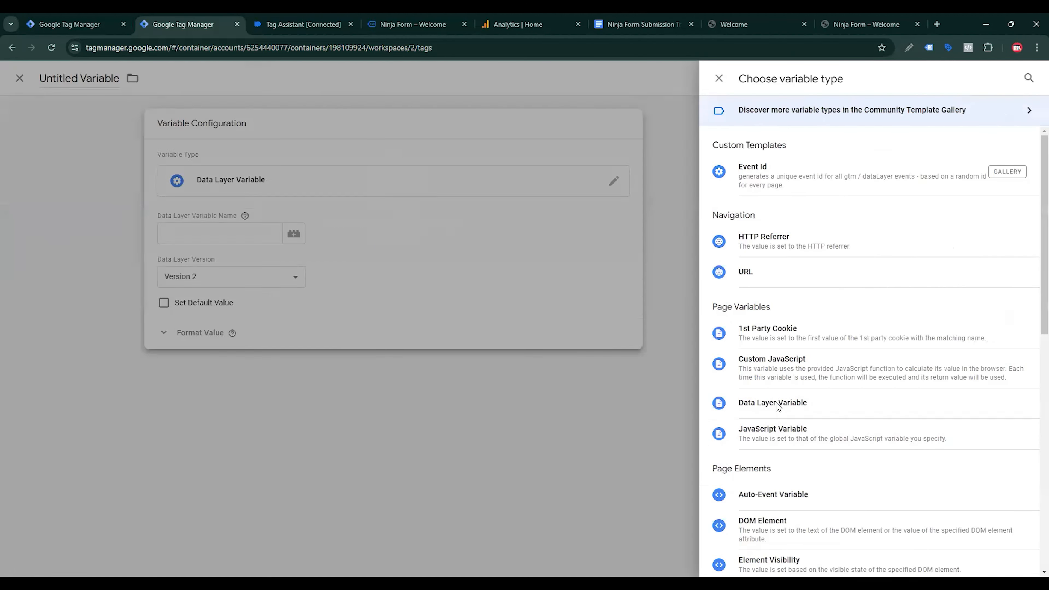
Copy the inputs key from the API call in Tag Assistant and set the data layer variable name to inputs.email in Tag Manager.
{"action": "left_click", "coordinate": [284, 25]}
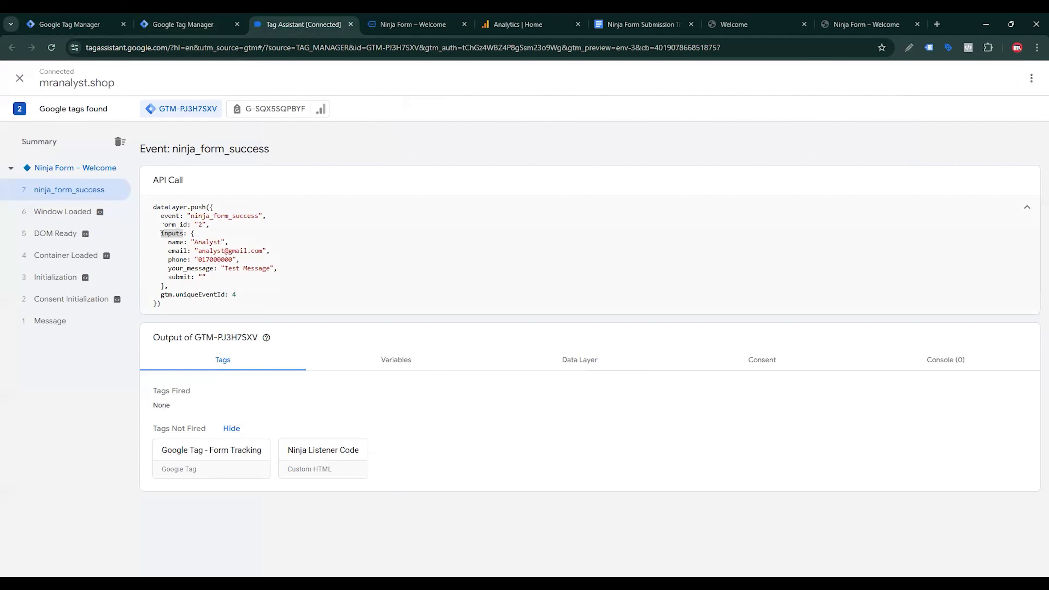
{"action": "mouse_move", "coordinate": [162, 226]}
{"action": "left_mouse_down"}
{"action": "mouse_move", "coordinate": [194, 224]}
{"action": "mouse_move", "coordinate": [158, 234]}
{"action": "left_mouse_up"}
{"action": "key", "text": "ctrl+c"}
{"action": "left_click", "coordinate": [183, 232]}
{"action": "left_click", "coordinate": [183, 24]}
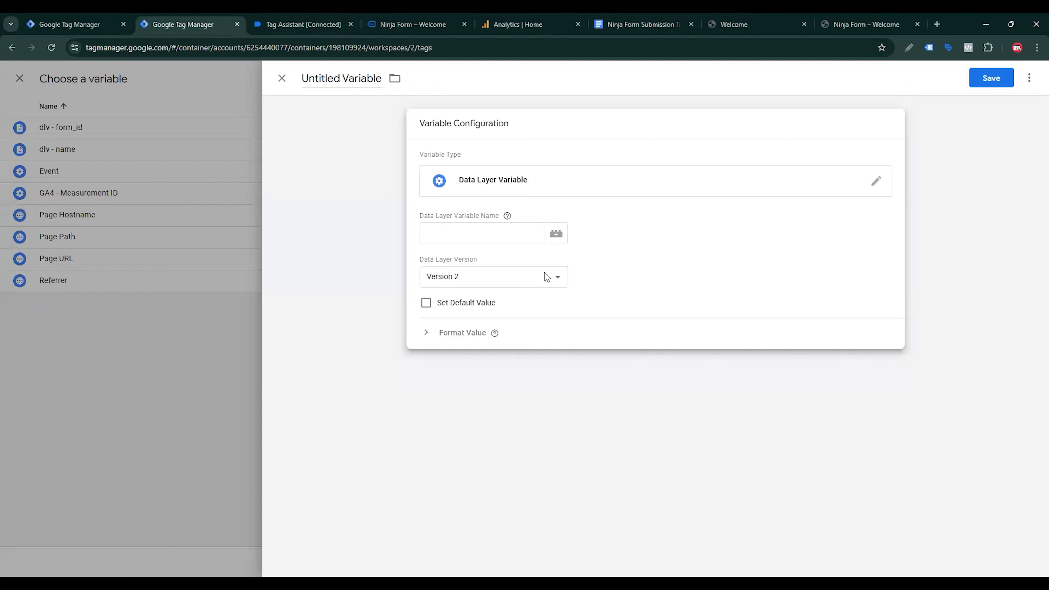
{"action": "left_click", "coordinate": [468, 239]}
{"action": "key", "text": "ctrl+v"}
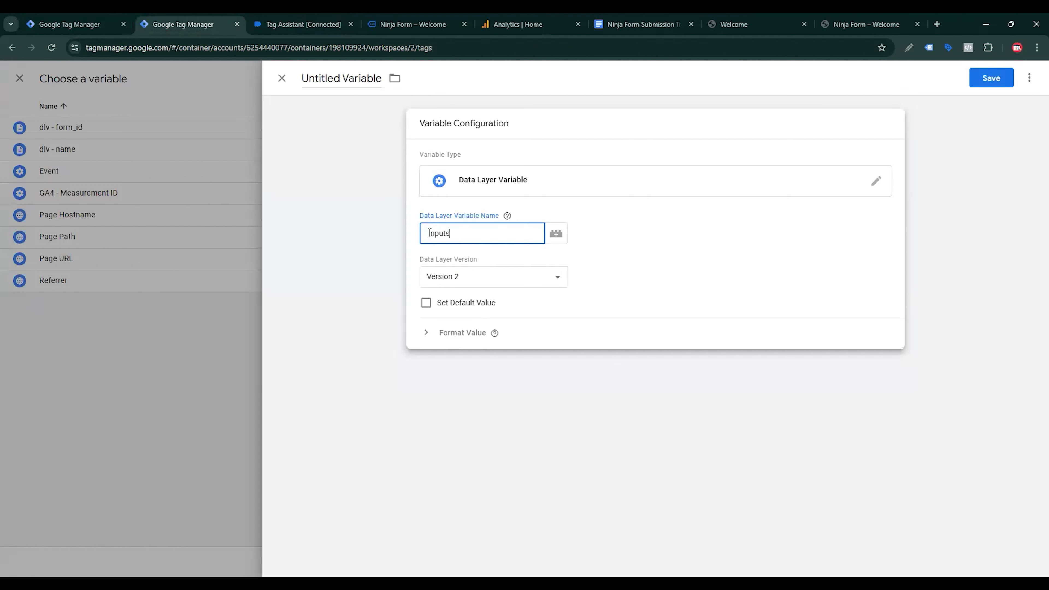
{"action": "key", "text": "Home"}
{"action": "key", "text": "Delete"}
Name the variable dlv - email and save it as the Email parameter's value.
{"action": "left_click", "coordinate": [323, 75]}
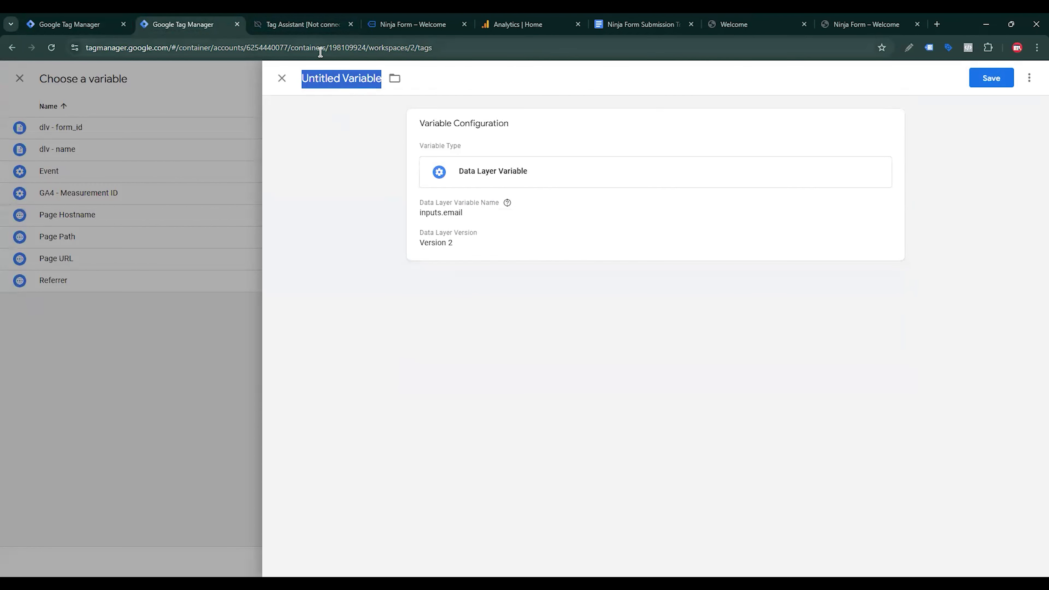
{"action": "type", "text": "dlv - emai"}
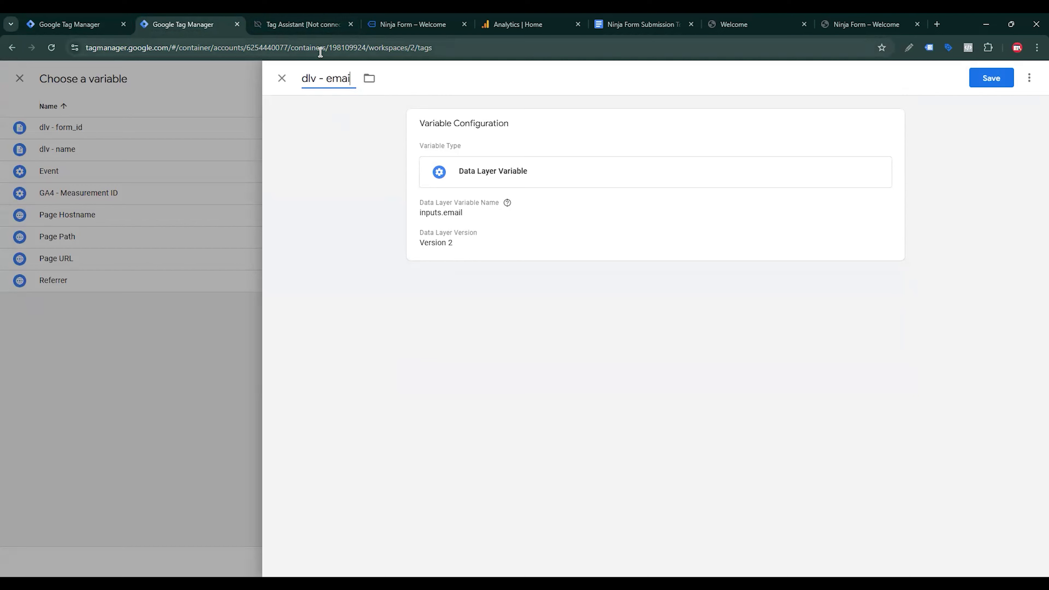
{"action": "type", "text": "l"}
{"action": "left_click", "coordinate": [990, 78]}
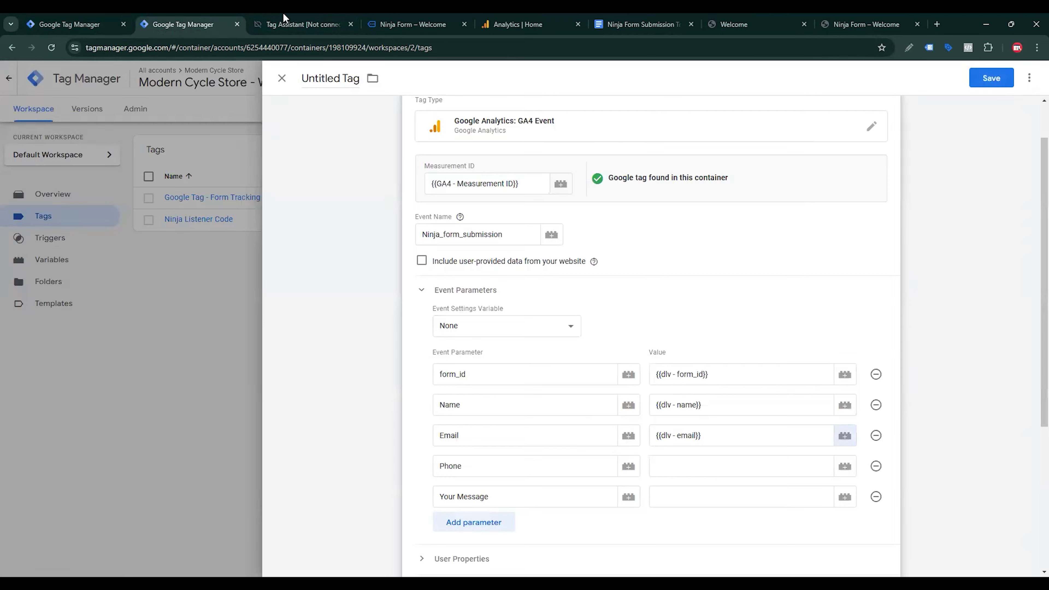
Check the form's input keys in Tag Assistant and start a new Data Layer Variable for the Phone parameter's value in Tag Manager.
{"action": "left_click", "coordinate": [289, 22]}
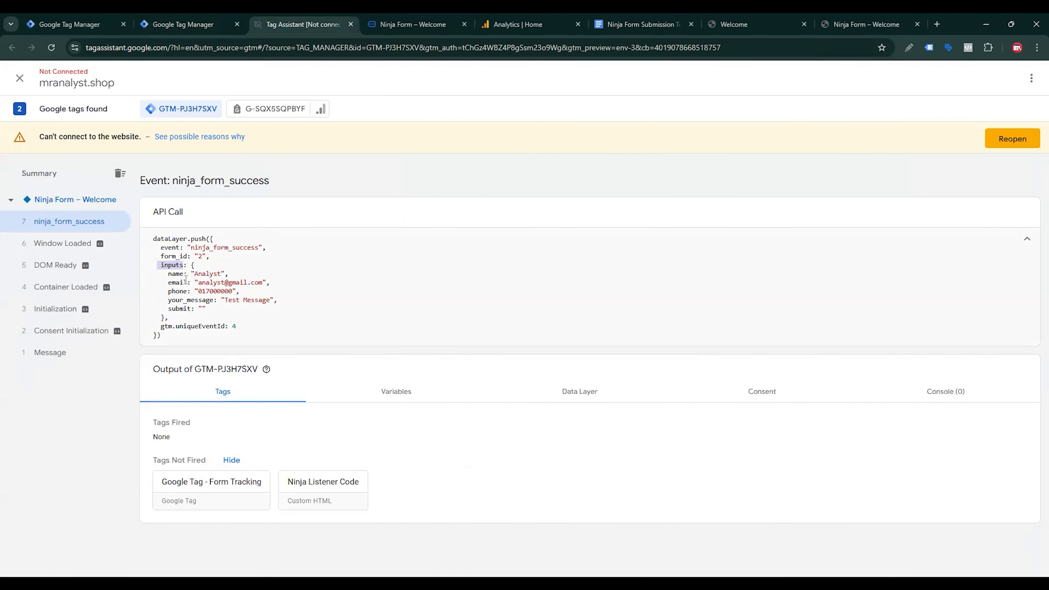
{"action": "left_click", "coordinate": [183, 24]}
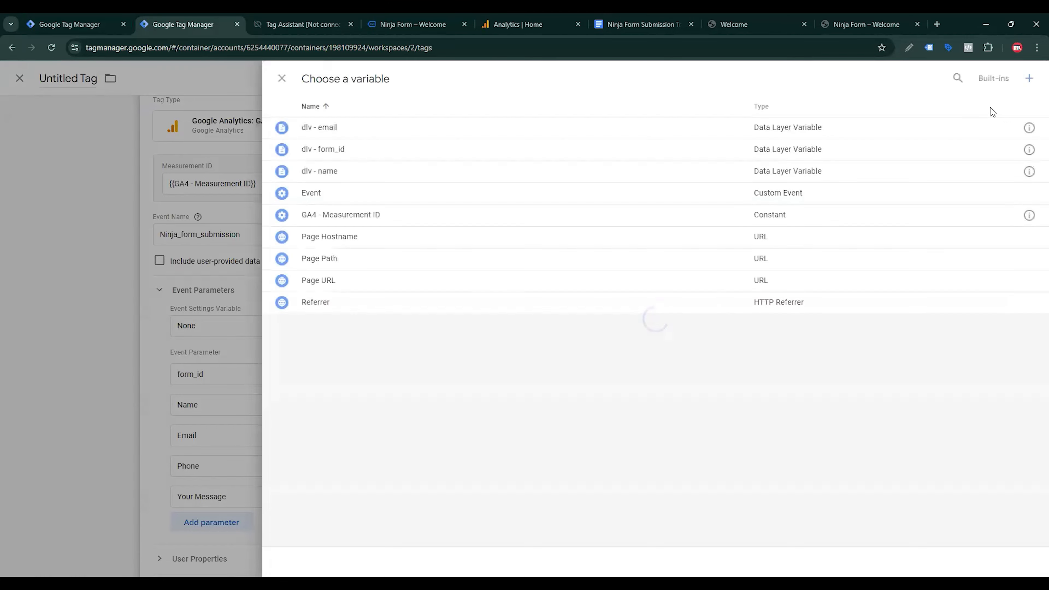
{"action": "left_click", "coordinate": [1029, 78]}
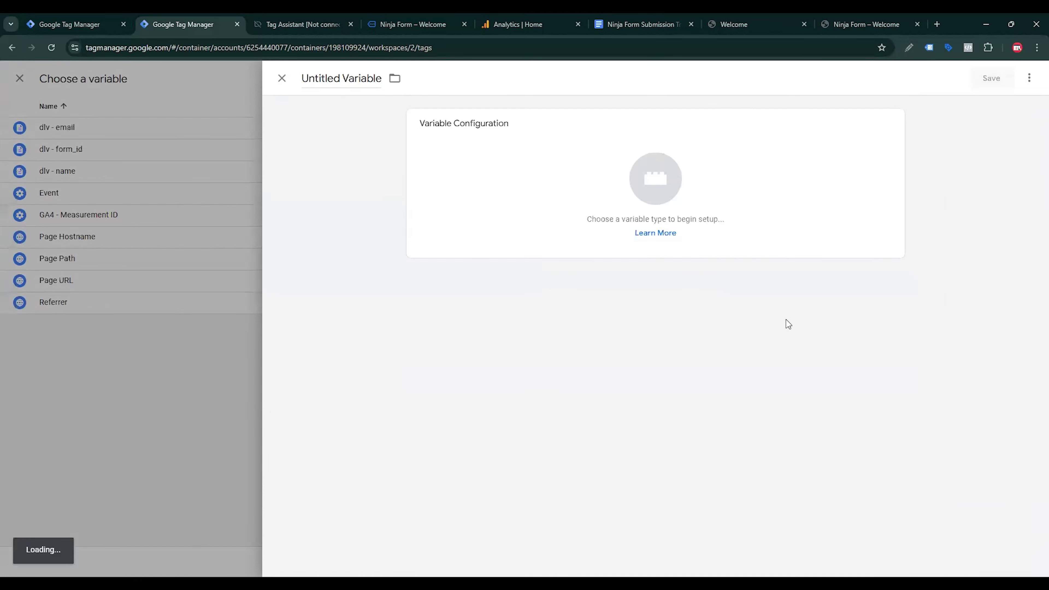
{"action": "left_click", "coordinate": [806, 231]}
{"action": "scroll", "coordinate": [795, 398], "scroll_direction": "down", "scroll_amount": 3}
{"action": "left_click", "coordinate": [803, 294]}
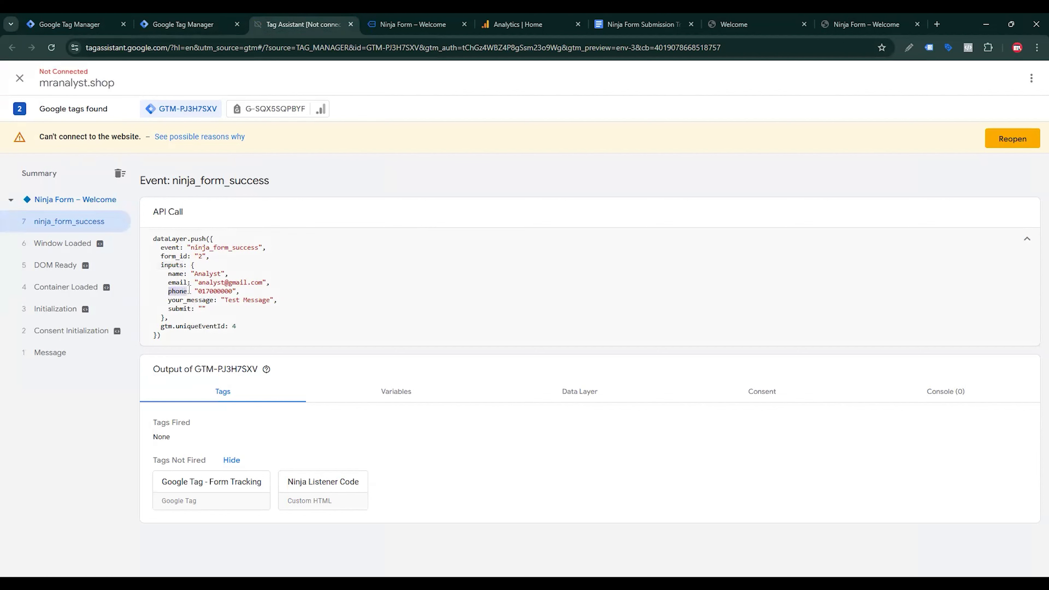
Set the data layer variable name to inputs.phone in Tag Manager, matching the phone key in Tag Assistant.
{"action": "left_click", "coordinate": [183, 24]}
{"action": "left_click", "coordinate": [478, 239]}
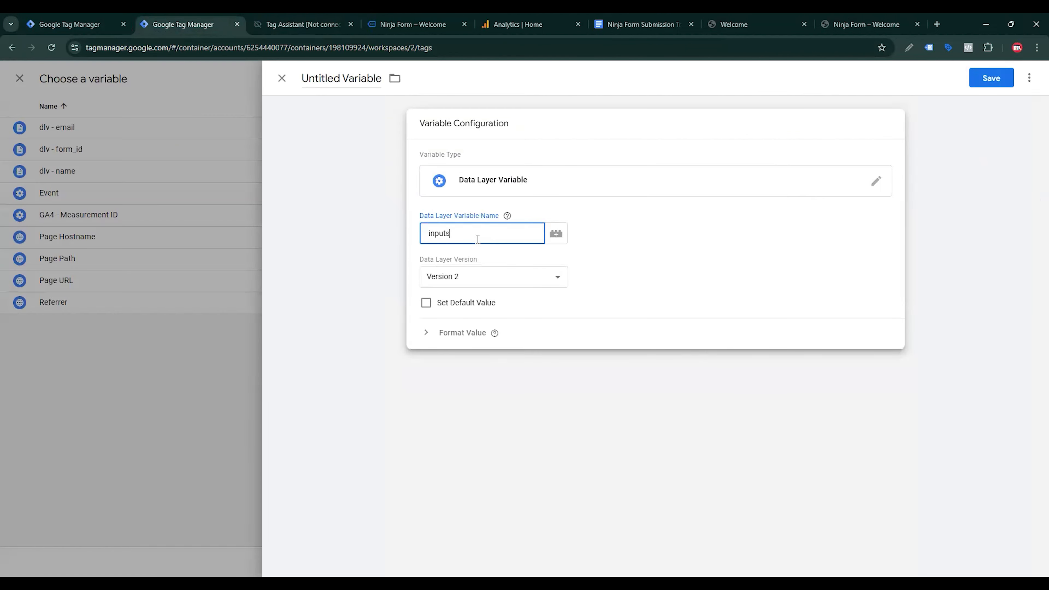
{"action": "type", "text": "phone"}
Name the variable dlv - phone and save it as the Phone parameter's value.
{"action": "triple_click", "coordinate": [355, 84]}
{"action": "type", "text": "dl"}
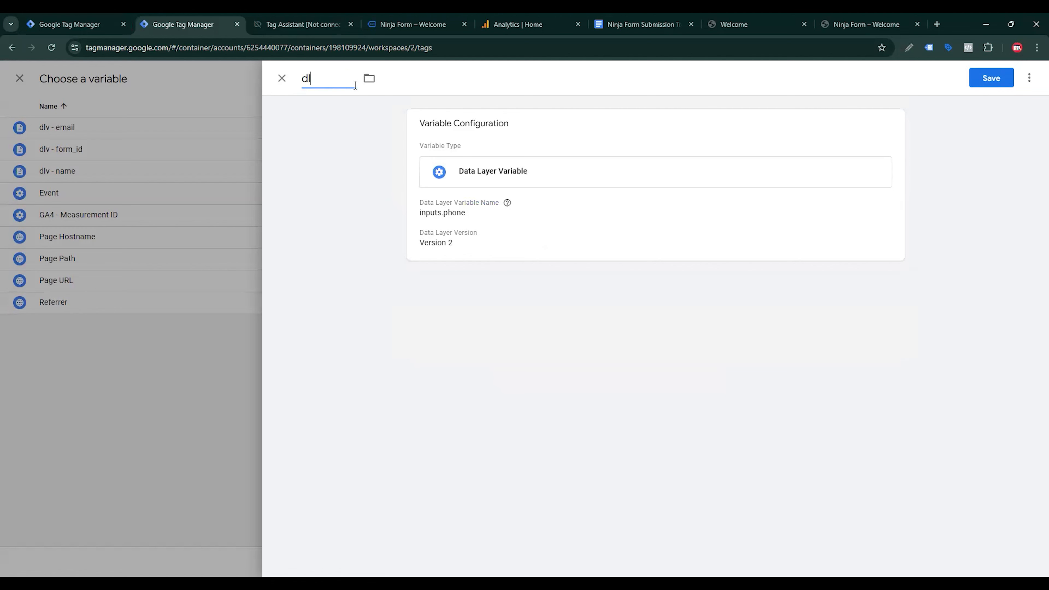
{"action": "type", "text": "v -"}
{"action": "type", "text": "phone"}
{"action": "left_click", "coordinate": [1006, 79]}
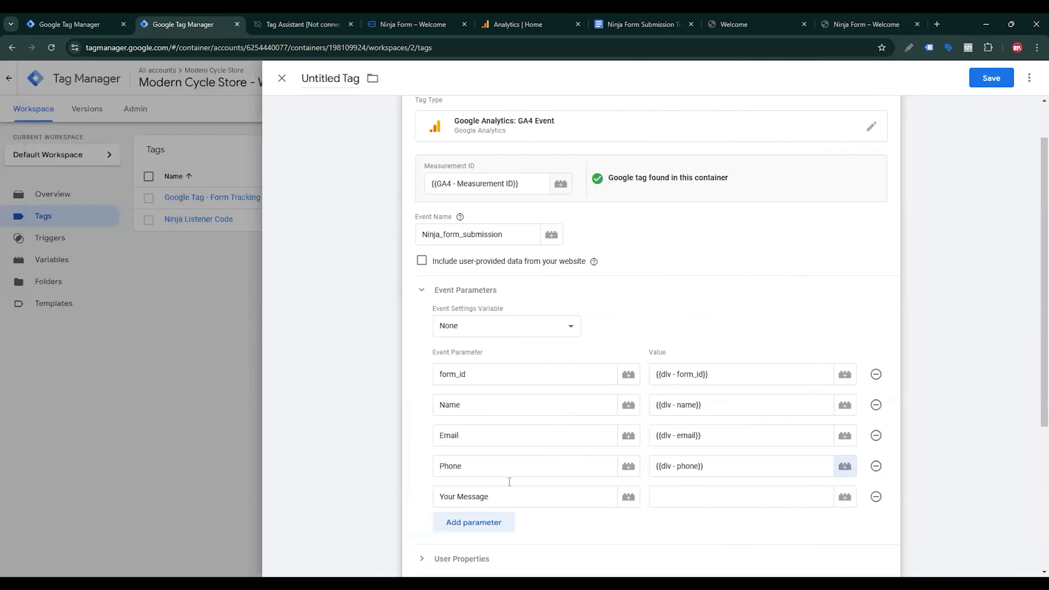
Copy the your_message key from the API call in Tag Assistant and return to Tag Manager.
{"action": "left_click", "coordinate": [297, 24]}
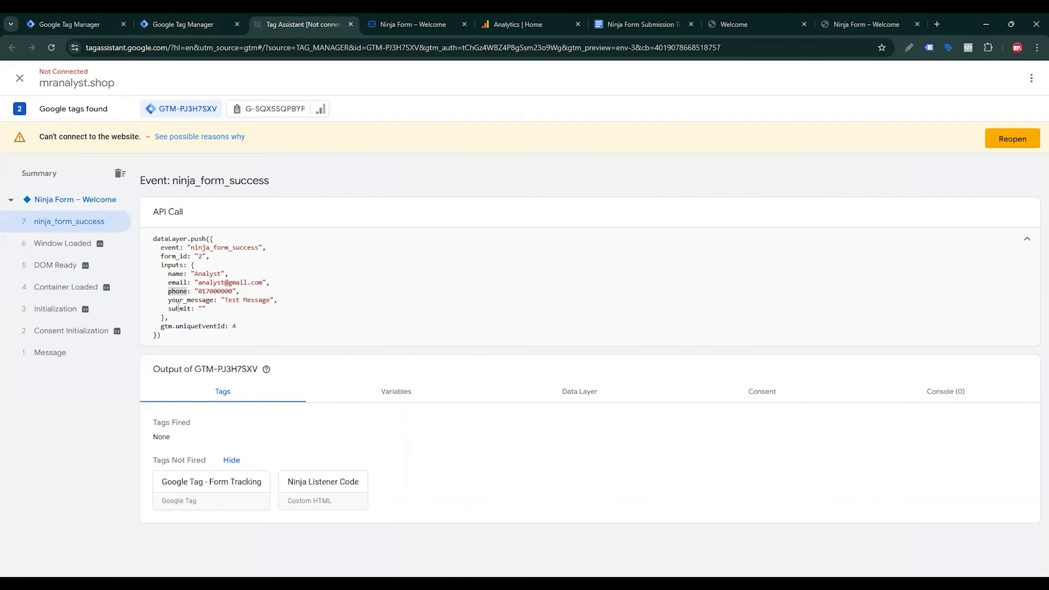
{"action": "left_click_drag", "start_coordinate": [169, 300], "coordinate": [209, 300]}
{"action": "left_click", "coordinate": [183, 24]}
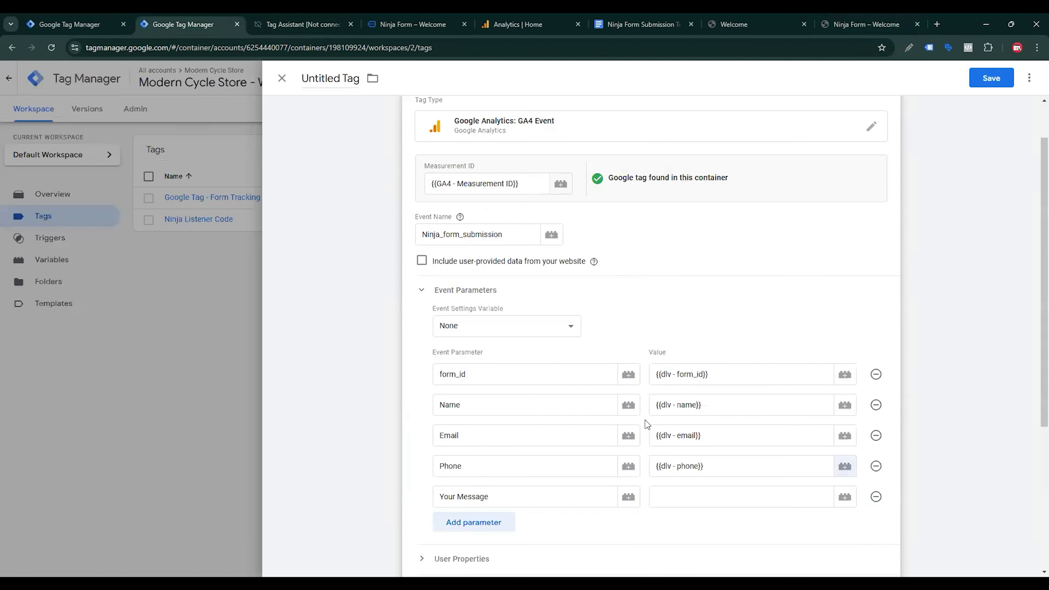
Start a new variable of type Data Layer Variable for the Your Message parameter's value.
{"action": "left_click", "coordinate": [768, 498]}
{"action": "left_click", "coordinate": [844, 497]}
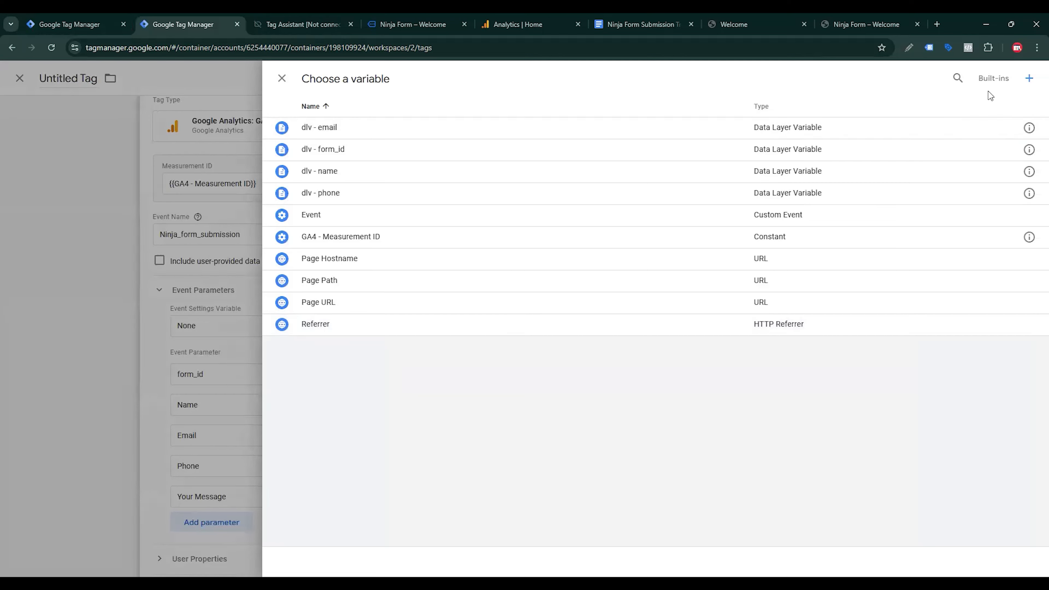
{"action": "left_click", "coordinate": [1021, 84]}
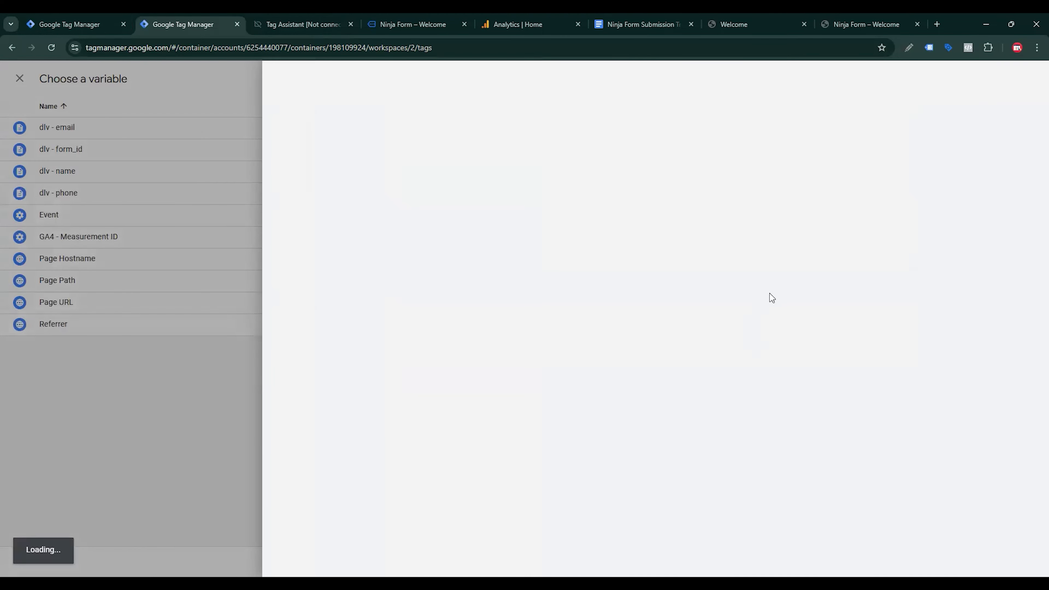
{"action": "left_click", "coordinate": [783, 243]}
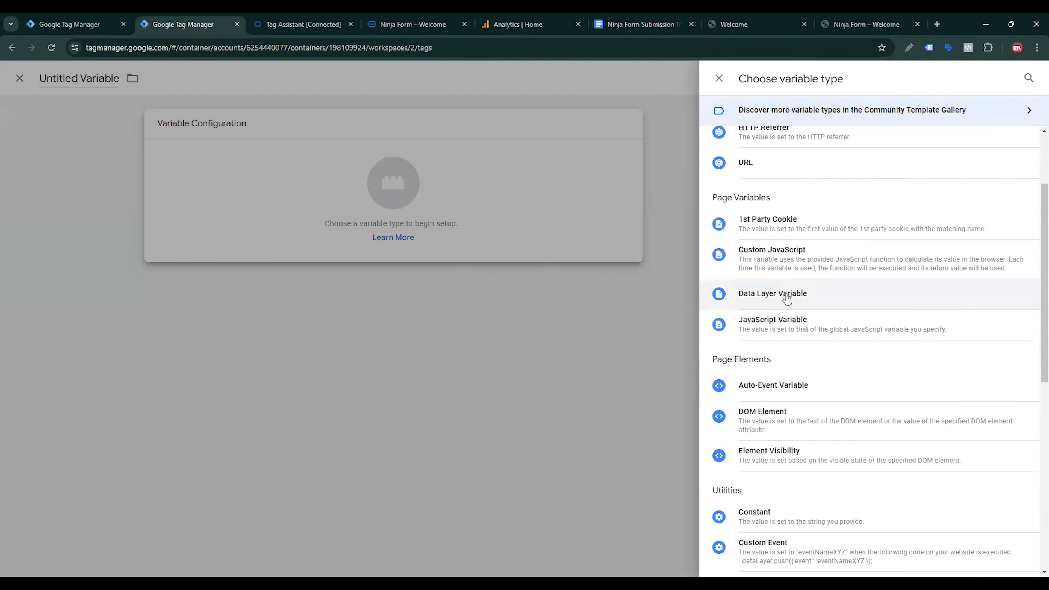
{"action": "left_click", "coordinate": [787, 294]}
Set the data layer variable name to inputs.your_message.
{"action": "left_click", "coordinate": [457, 233]}
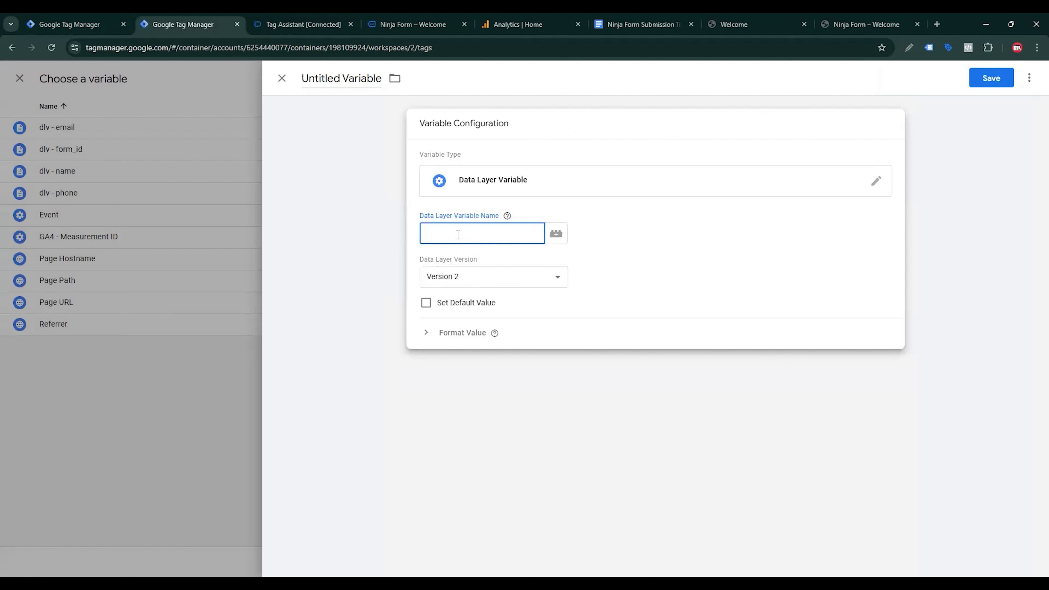
{"action": "type", "text": "inputs. inputs"}
{"action": "left_click_drag", "start_coordinate": [453, 234], "coordinate": [508, 233]}
{"action": "type", "text": "your_message"}
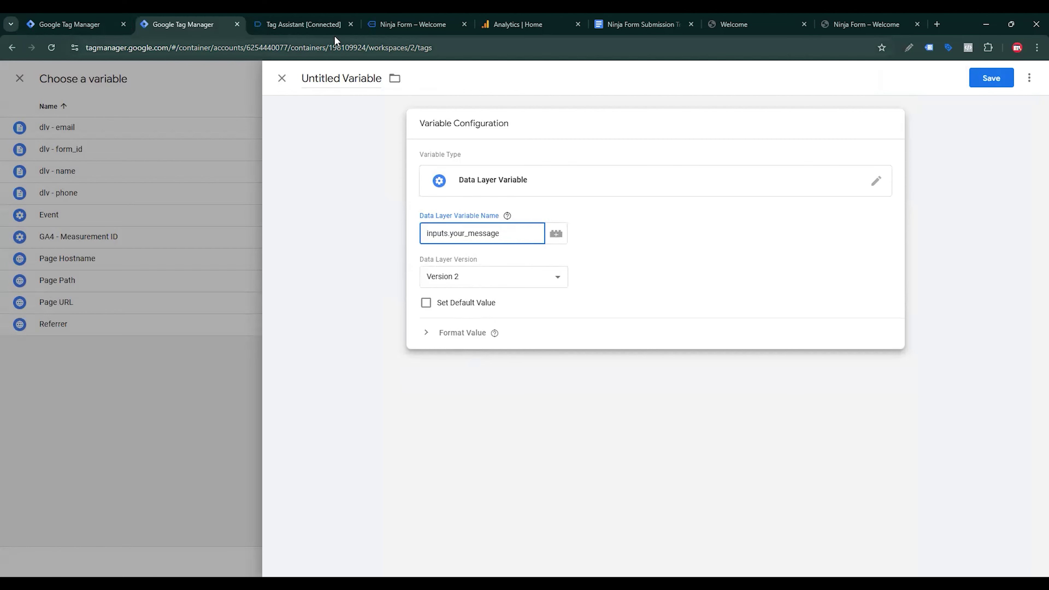
Name the variable dlv- message and save it as the Your Message parameter's value.
{"action": "left_click", "coordinate": [335, 78]}
{"action": "type", "text": "d"}
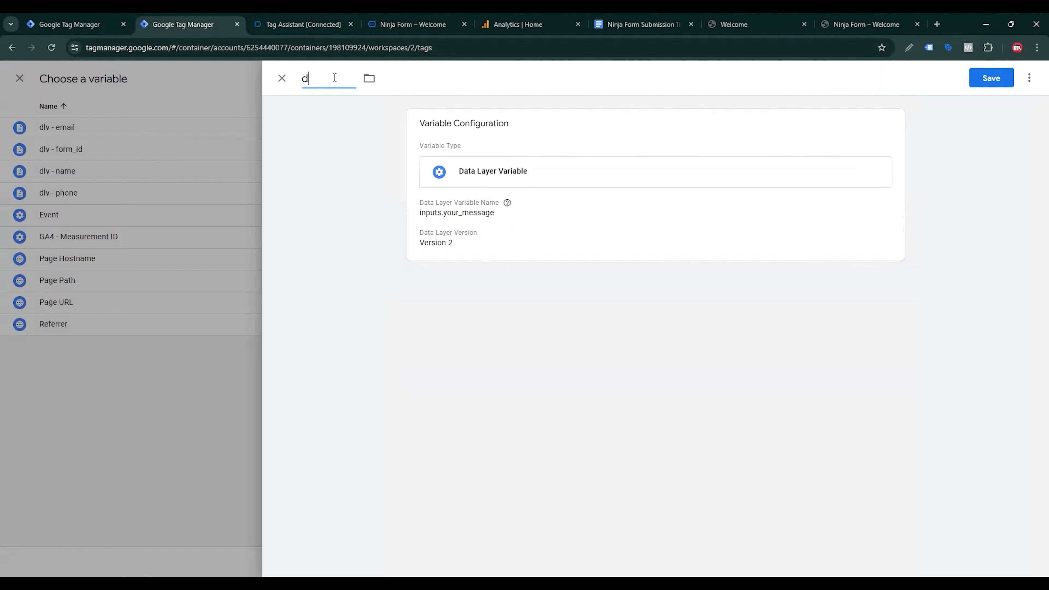
{"action": "type", "text": "lv- message"}
{"action": "left_click", "coordinate": [978, 87]}
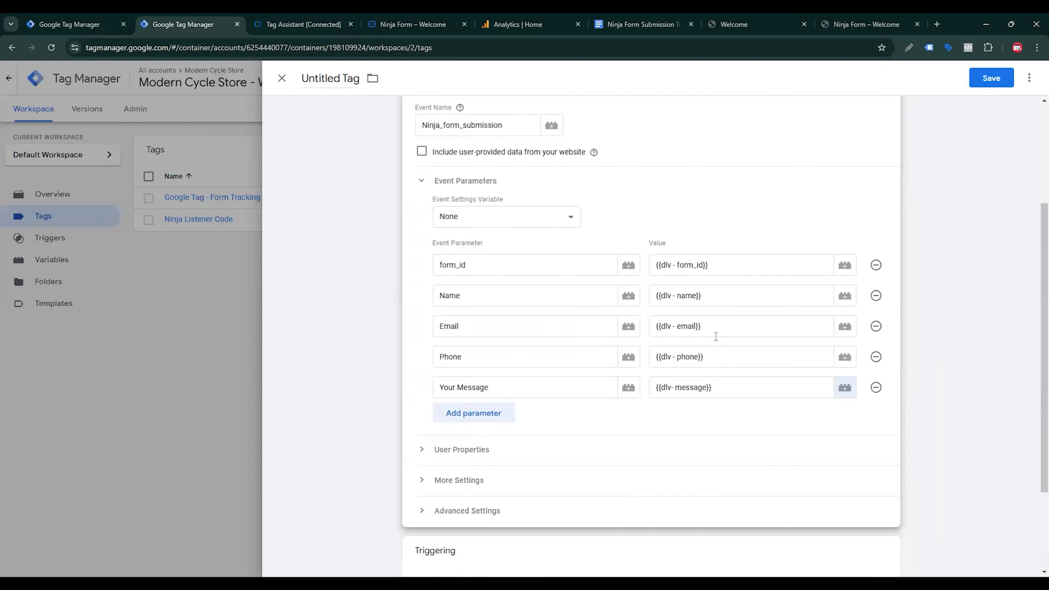
Start a new trigger of type Custom Event for the GA4 event tag.
{"action": "scroll", "coordinate": [723, 314], "scroll_direction": "down", "scroll_amount": 3}
{"action": "left_click", "coordinate": [572, 504]}
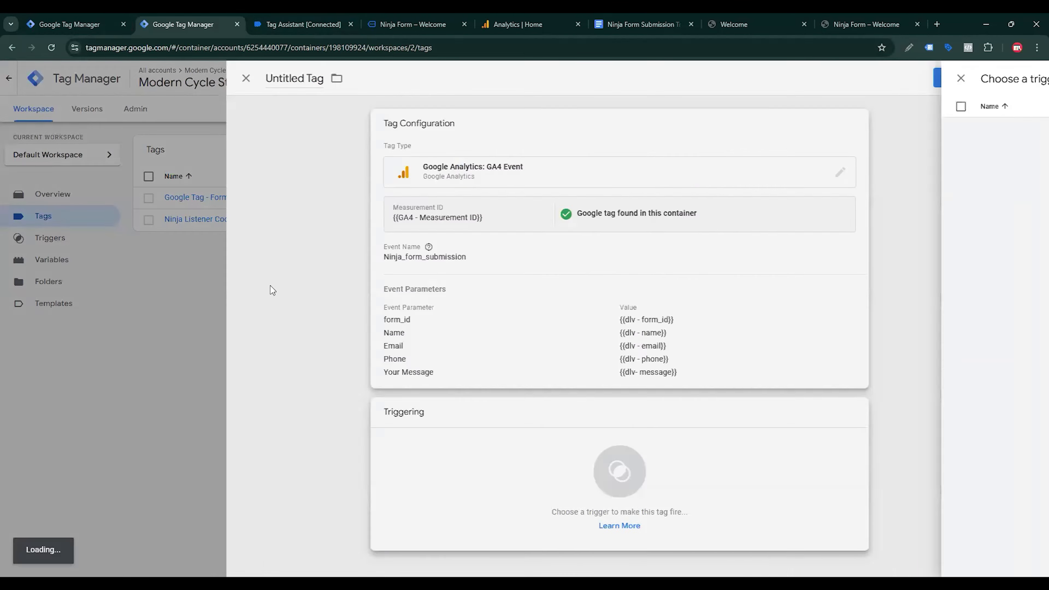
{"action": "left_click", "coordinate": [1024, 79]}
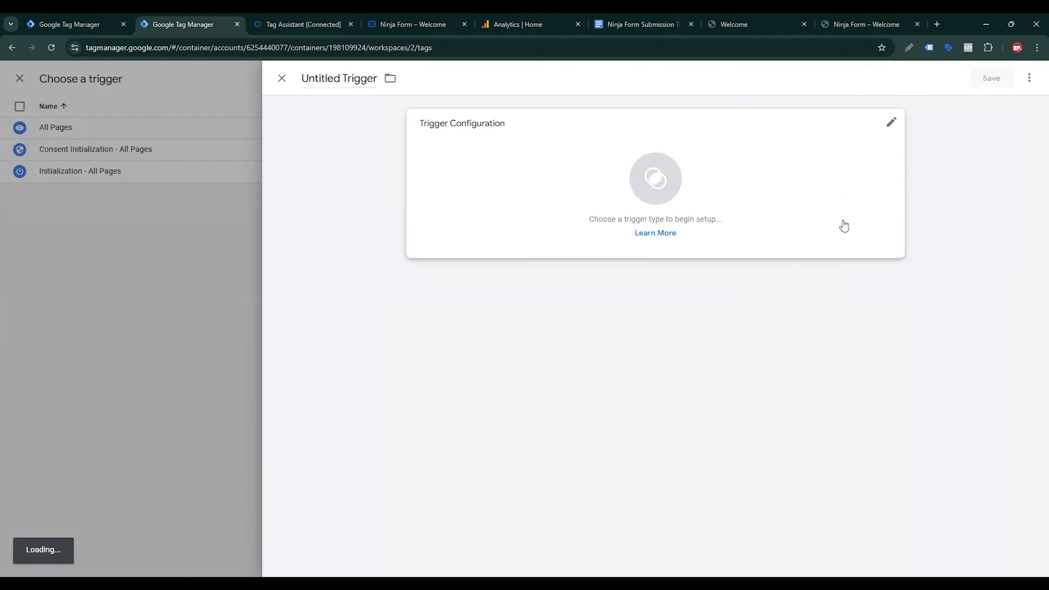
{"action": "scroll", "coordinate": [841, 415], "scroll_direction": "down", "scroll_amount": 3}
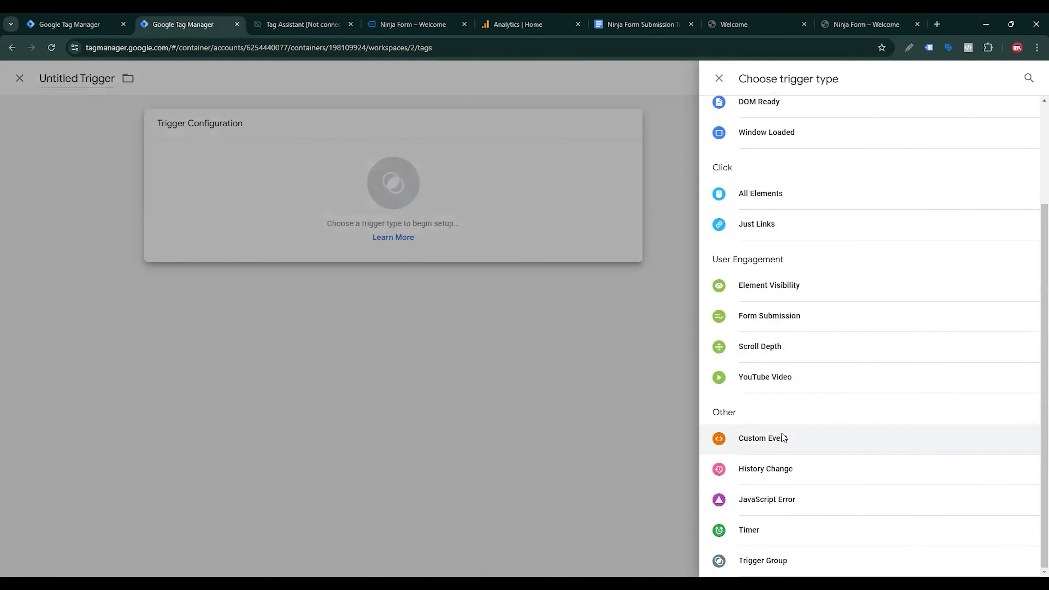
{"action": "left_click", "coordinate": [752, 438]}
Copy the event name ninja_form_success from Tag Assistant and set it as the trigger's event name in Tag Manager.
{"action": "left_click", "coordinate": [292, 24]}
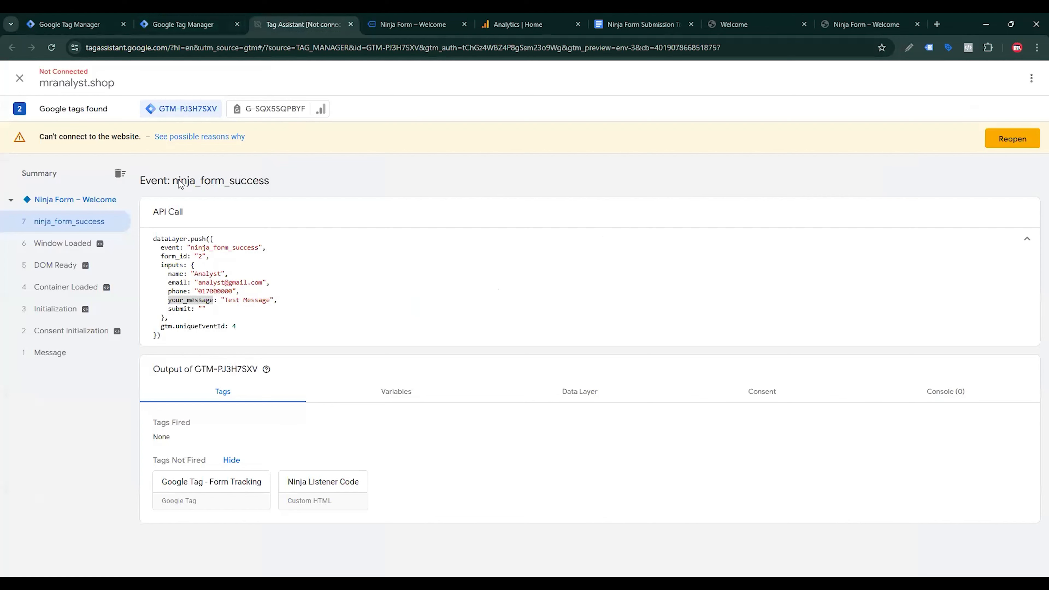
{"action": "left_click_drag", "start_coordinate": [176, 184], "coordinate": [277, 185]}
{"action": "key", "text": "ctrl+c"}
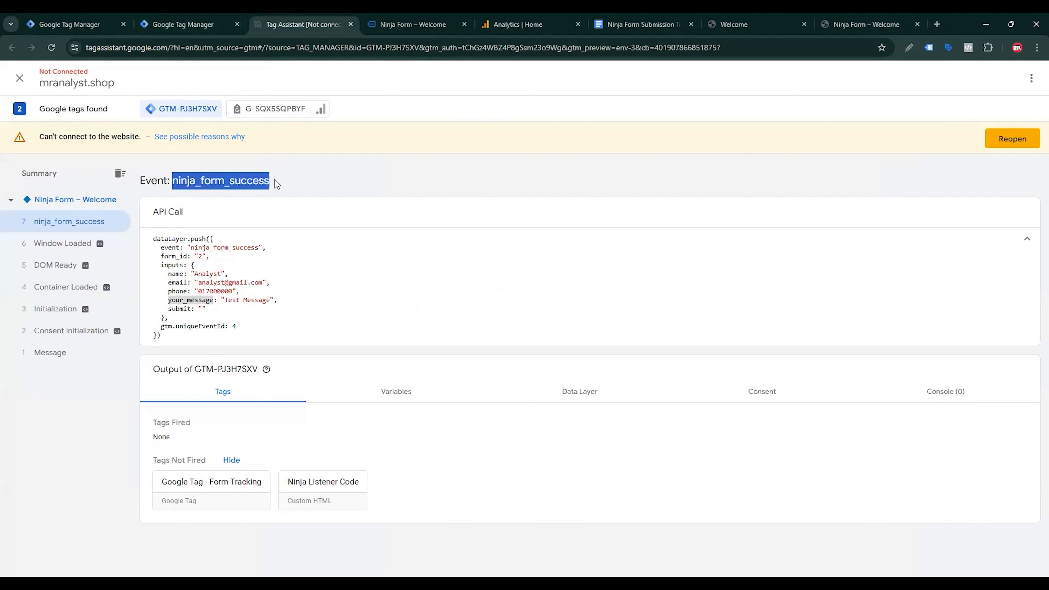
{"action": "left_click", "coordinate": [183, 24]}
{"action": "left_click", "coordinate": [461, 236]}
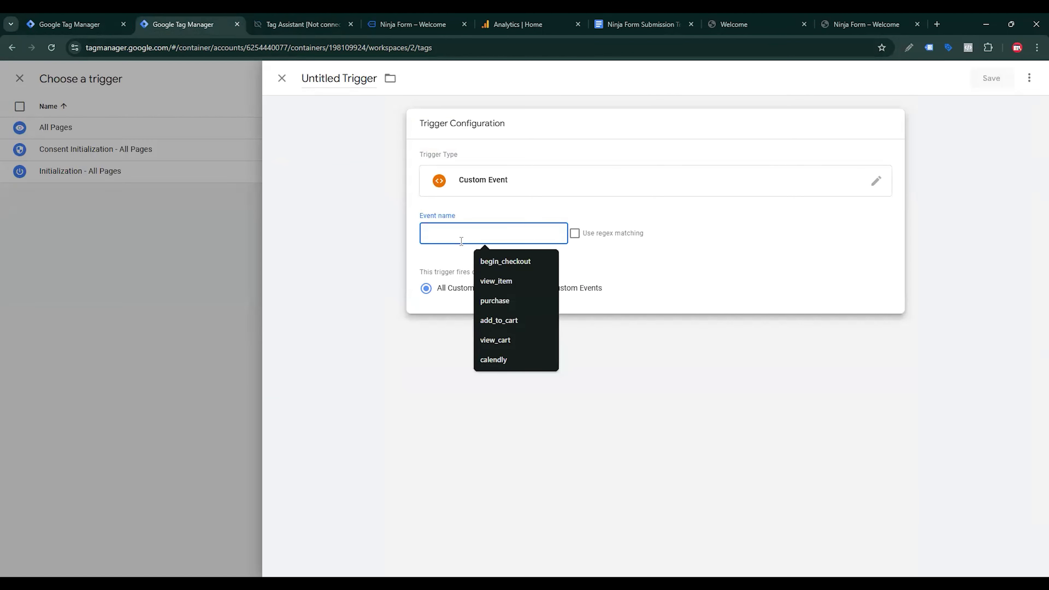
{"action": "key", "text": "ctrl+v"}
Name the trigger Ninja - form - Trigger and save it as the tag's firing trigger.
{"action": "double_click", "coordinate": [335, 77]}
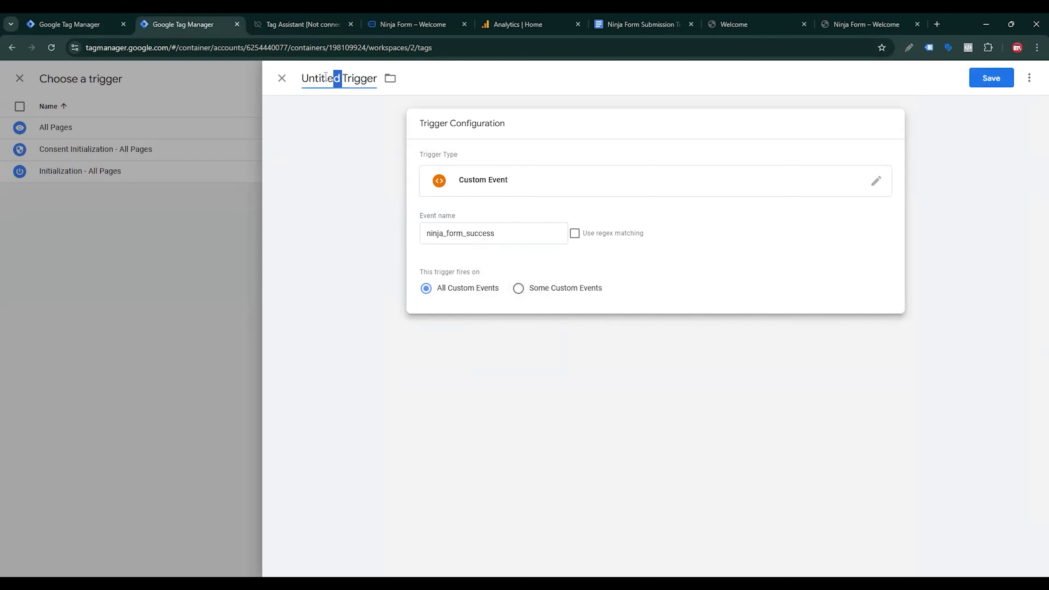
{"action": "type", "text": "Ninja "}
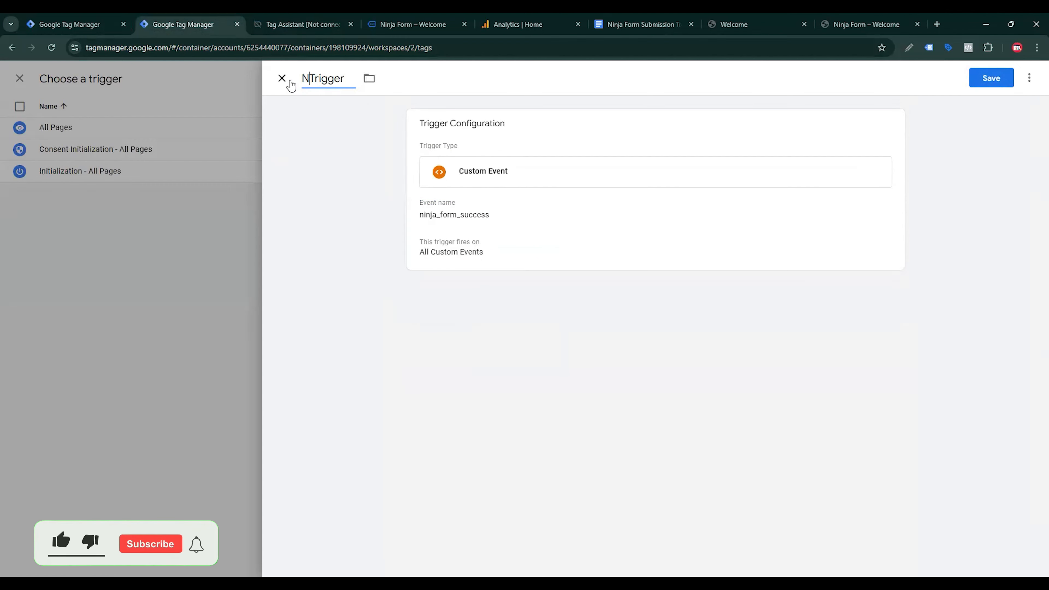
{"action": "type", "text": "--"}
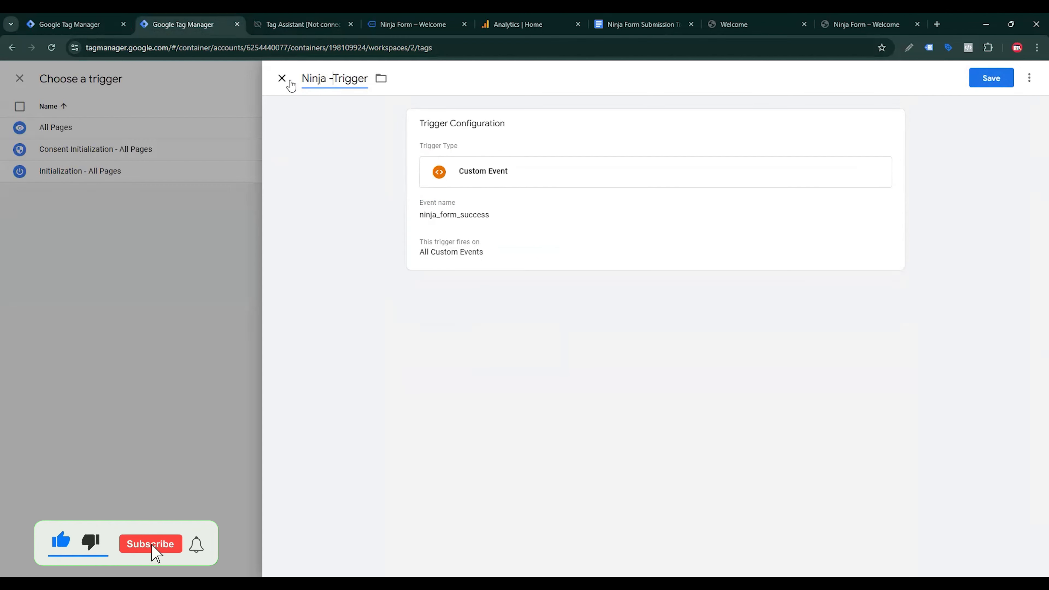
{"action": "key", "text": "BackSpace"}
{"action": "key", "text": "BackSpace"}
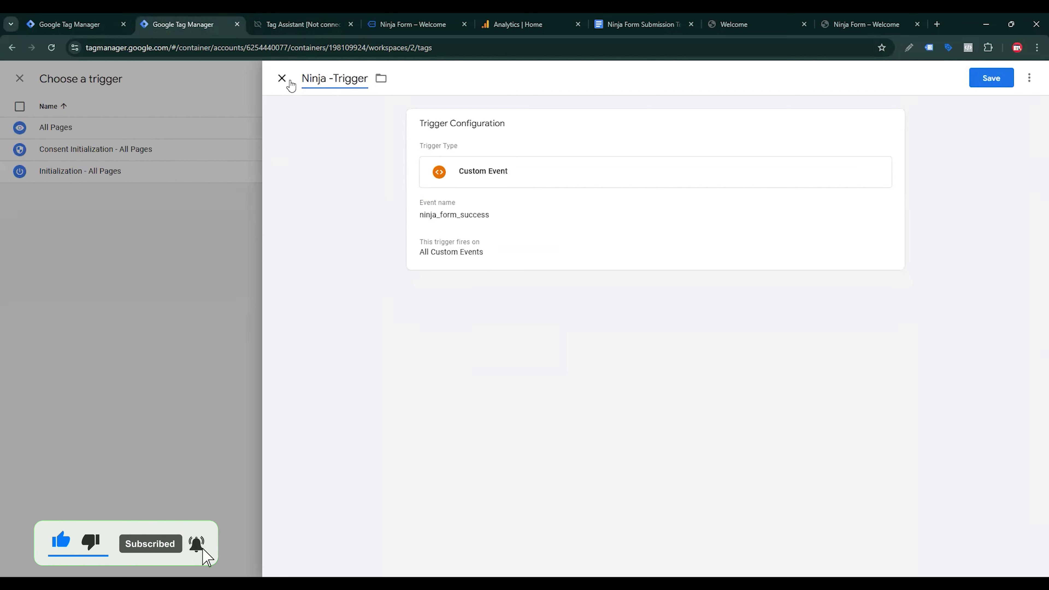
{"action": "type", "text": "for"}
{"action": "type", "text": "m -"}
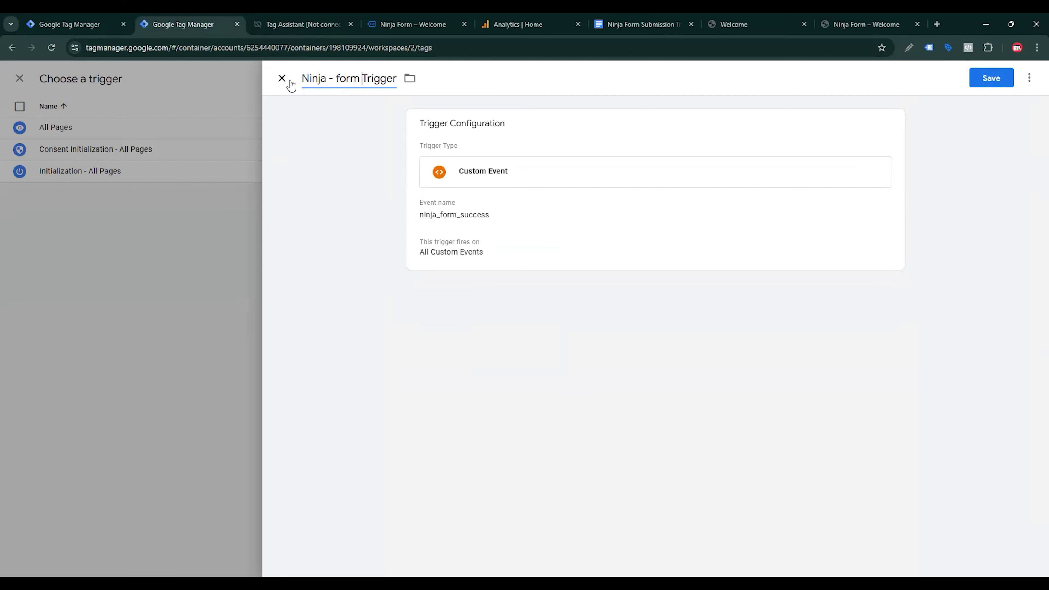
{"action": "left_click", "coordinate": [991, 76]}
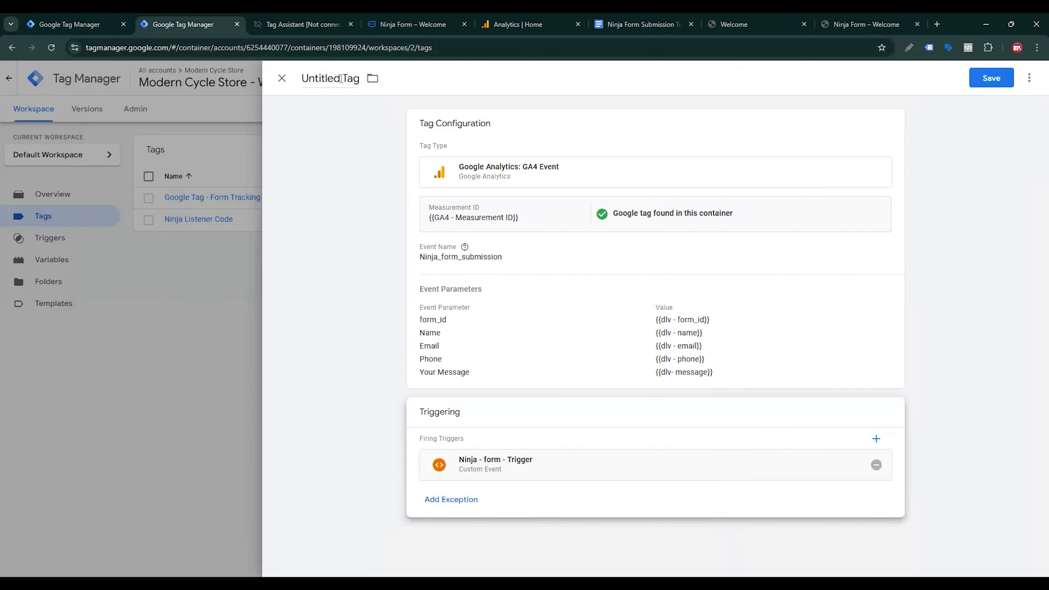
Name the GA4 event tag Ninja Form - Tag and save it.
{"action": "left_click_drag", "start_coordinate": [341, 78], "coordinate": [291, 81]}
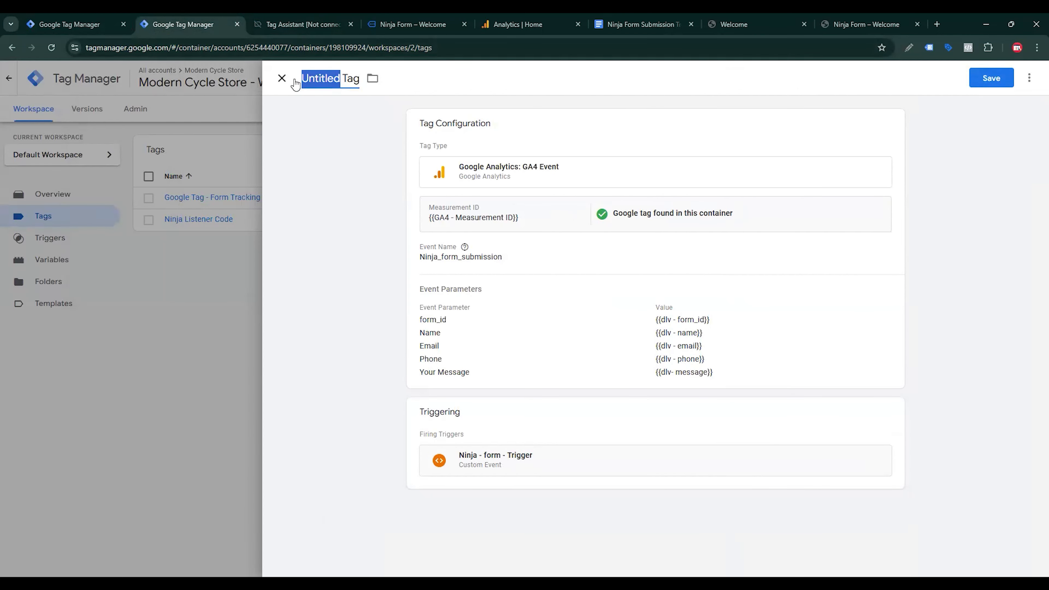
{"action": "type", "text": "Ninaj"}
{"action": "key", "text": "BackSpace"}
{"action": "key", "text": "BackSpace"}
{"action": "type", "text": "ja"}
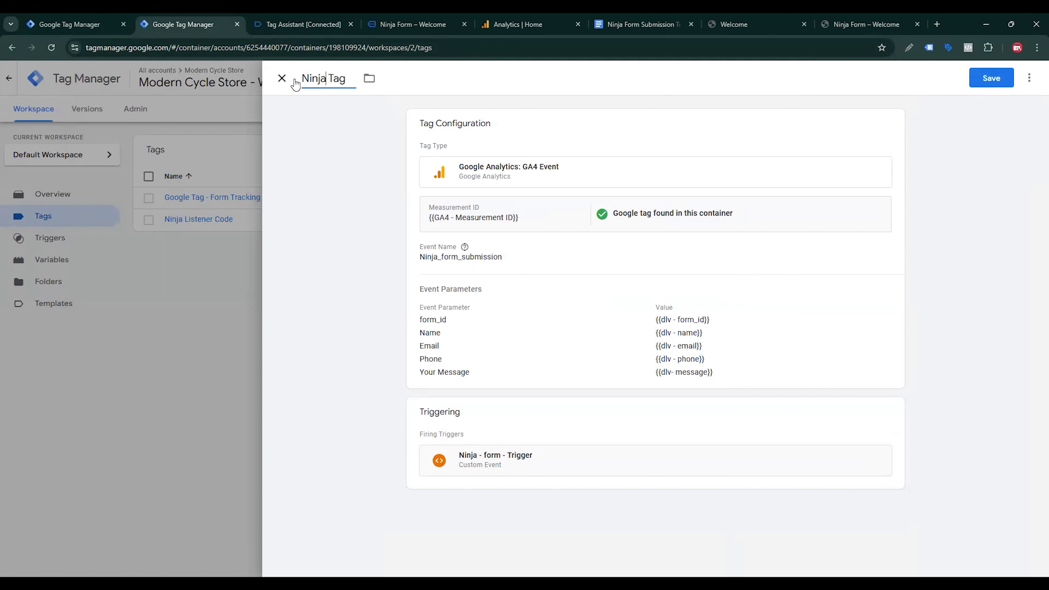
{"action": "type", "text": " Form -"}
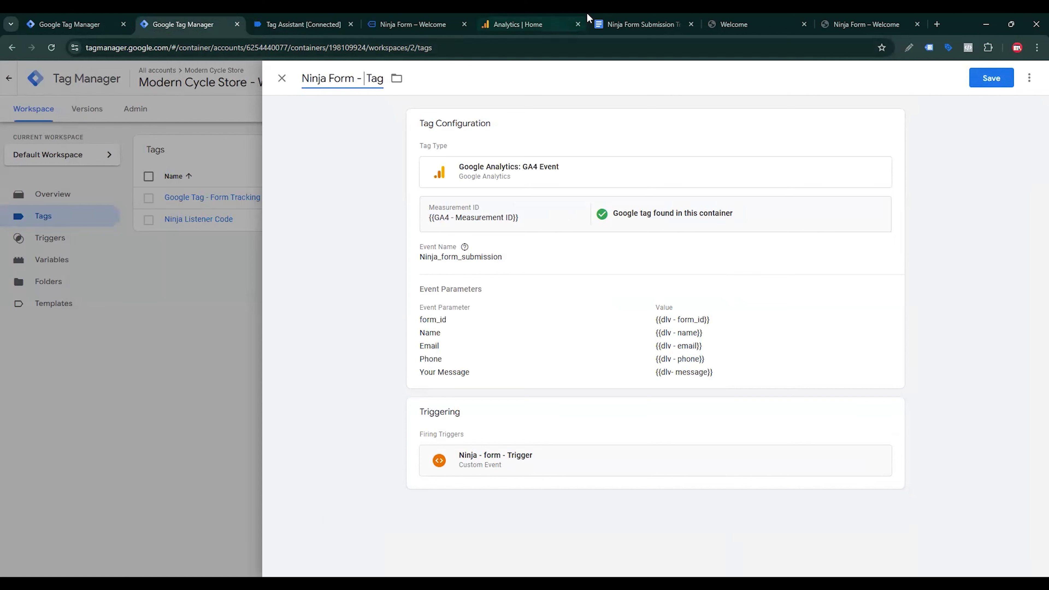
{"action": "left_click", "coordinate": [989, 85]}
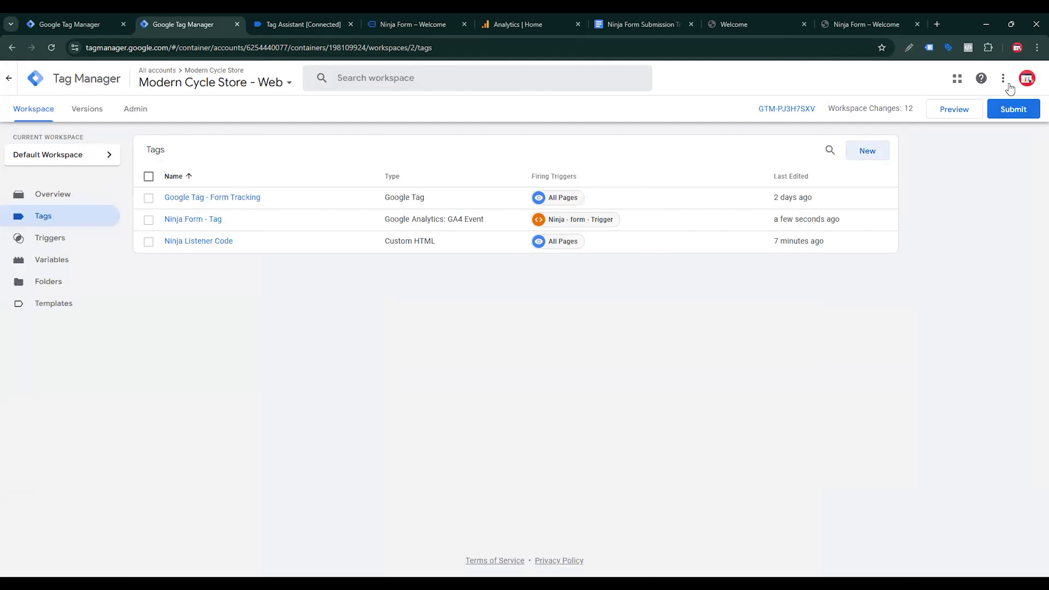
Preview the container and submit the site's Ninja Form with a test name, email, phone number and the message Test Message.
{"action": "left_click", "coordinate": [965, 118]}
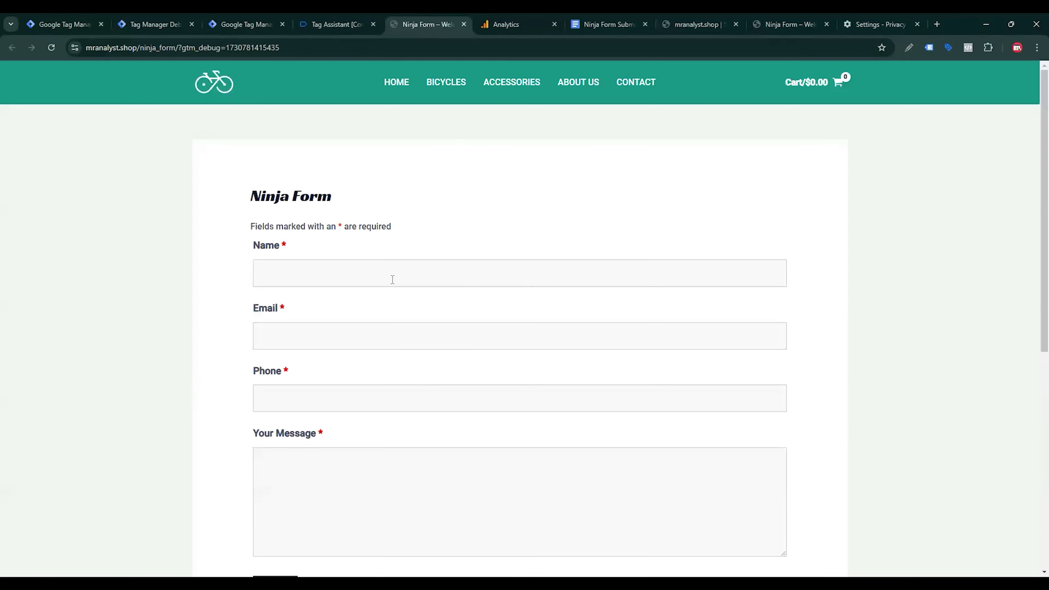
{"action": "left_click", "coordinate": [366, 280]}
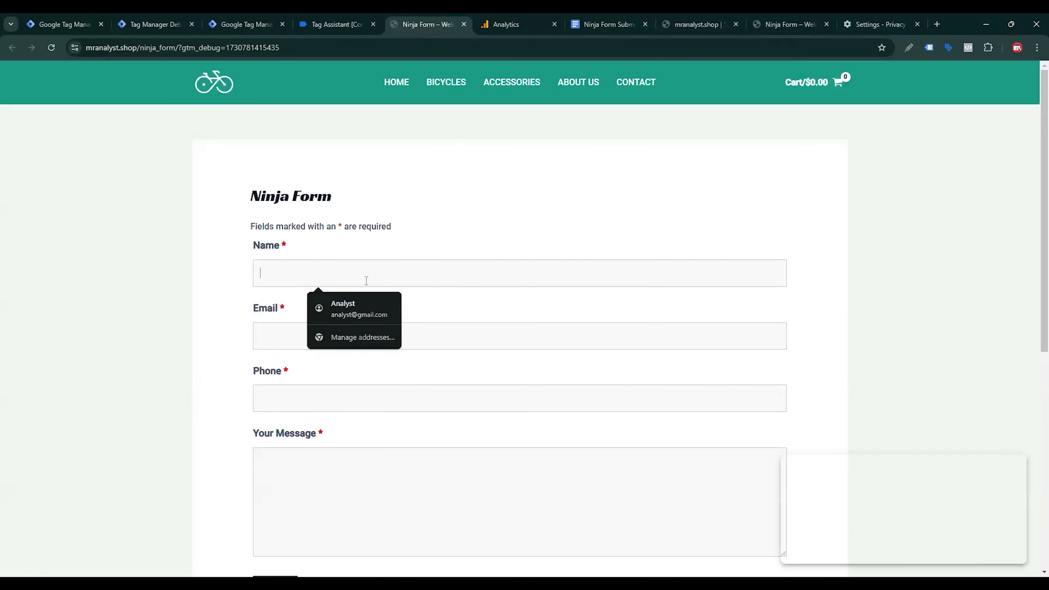
{"action": "left_click", "coordinate": [360, 308]}
{"action": "left_click", "coordinate": [342, 398]}
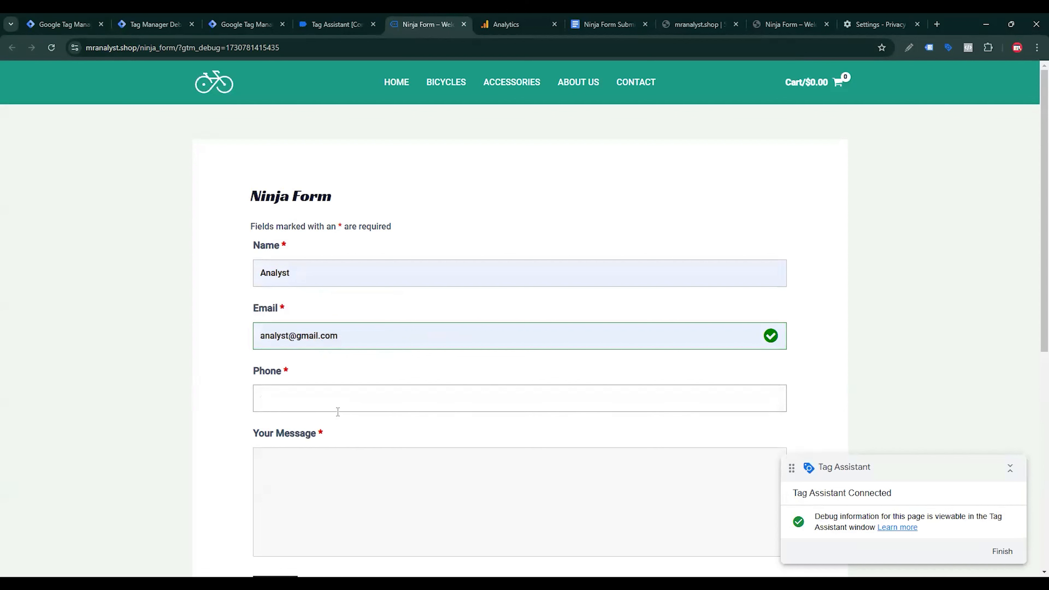
{"action": "type", "text": "01700000"}
{"action": "left_click", "coordinate": [302, 476]}
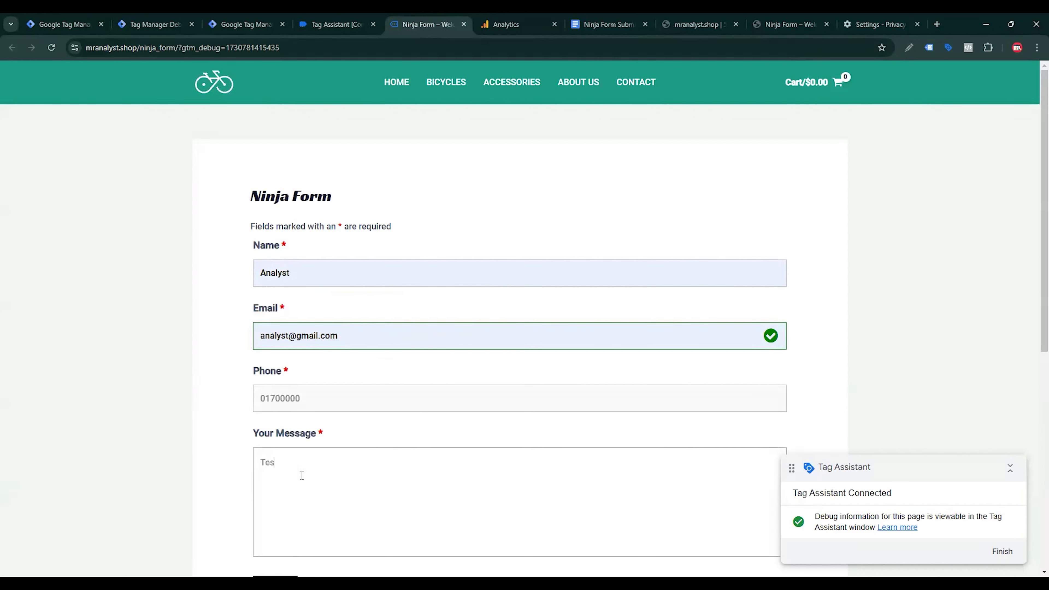
{"action": "type", "text": "Test Meassage"}
{"action": "scroll", "coordinate": [332, 485], "scroll_direction": "down", "scroll_amount": 4}
{"action": "left_click", "coordinate": [275, 429]}
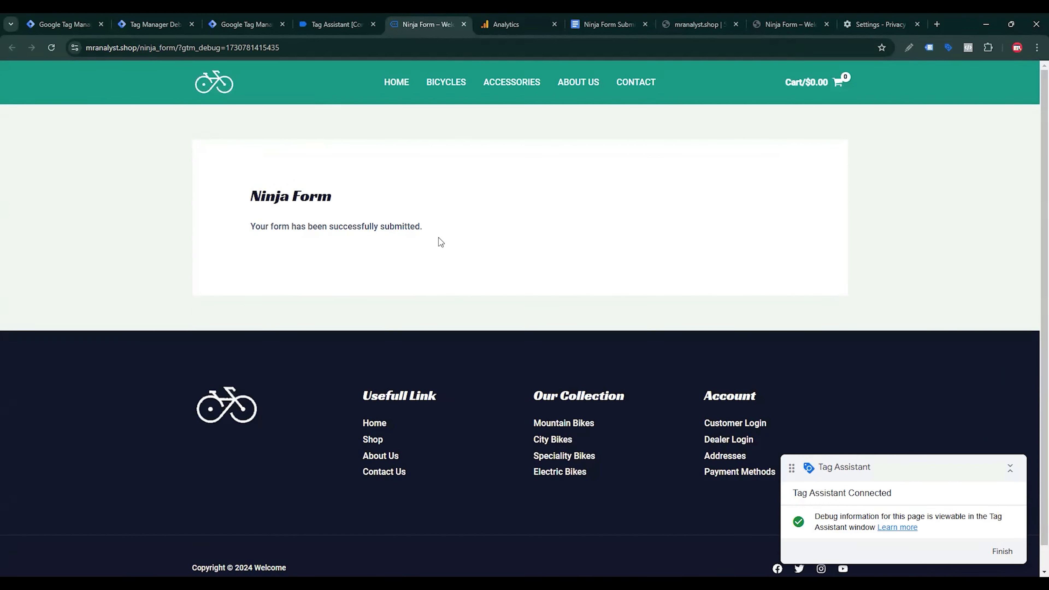
Check in Tag Assistant's summary which tags fired for the form submission, and return to Tag Manager.
{"action": "left_click", "coordinate": [337, 24]}
{"action": "left_click", "coordinate": [516, 268]}
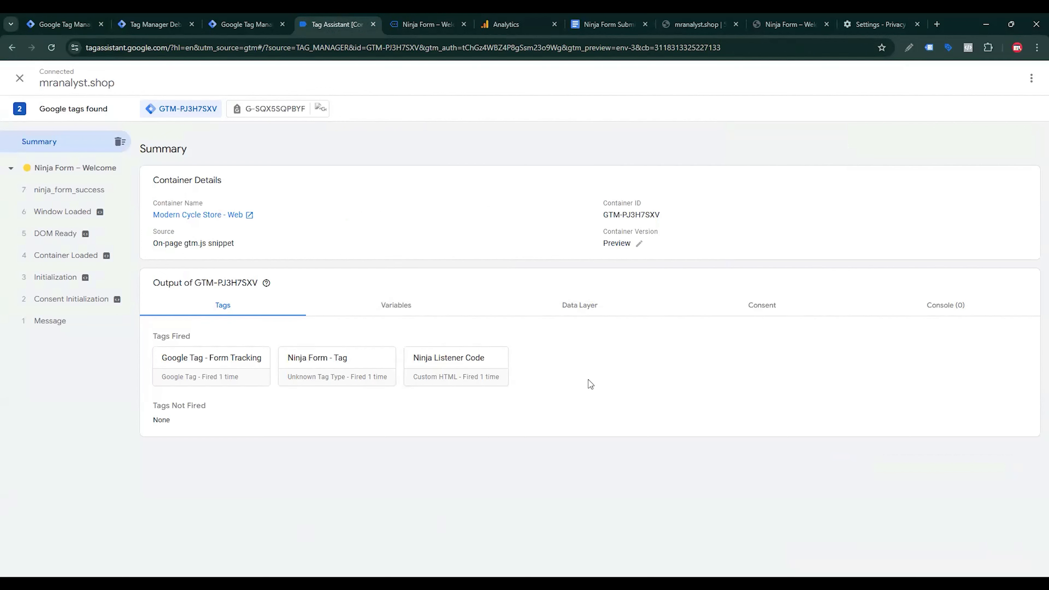
{"action": "left_click", "coordinate": [264, 25]}
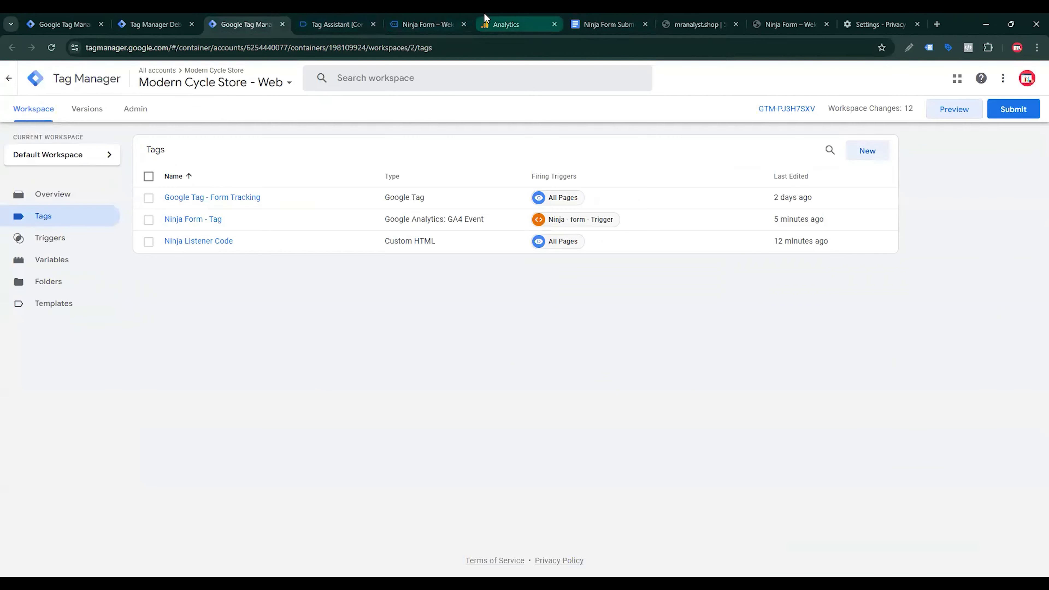
Switch to Google Analytics DebugView and inspect the Ninja_form_submission event's Email, Name, Phone and Your Message parameters.
{"action": "left_click", "coordinate": [489, 22]}
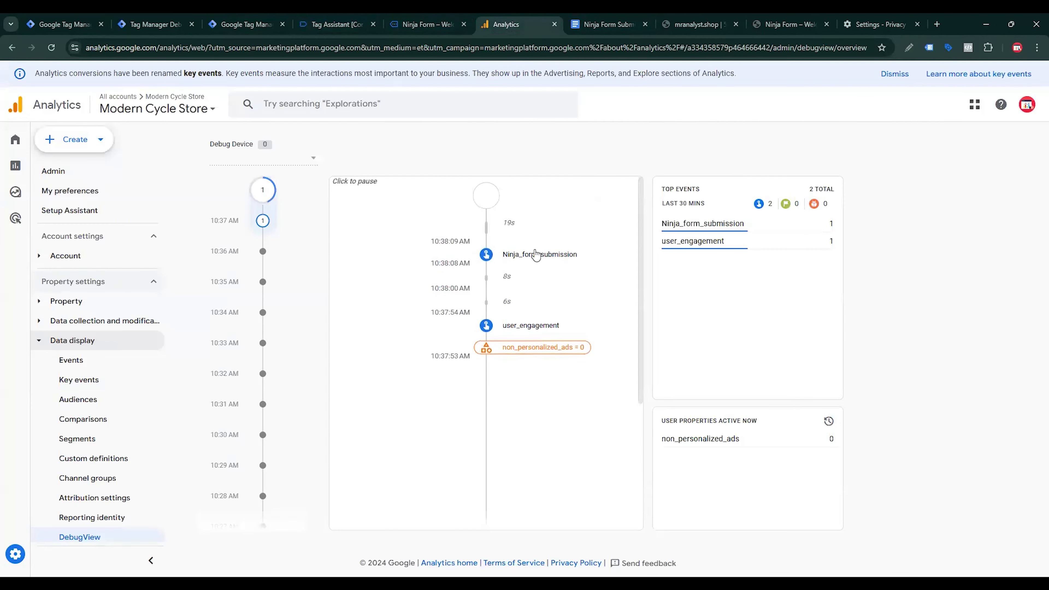
{"action": "left_click", "coordinate": [524, 257]}
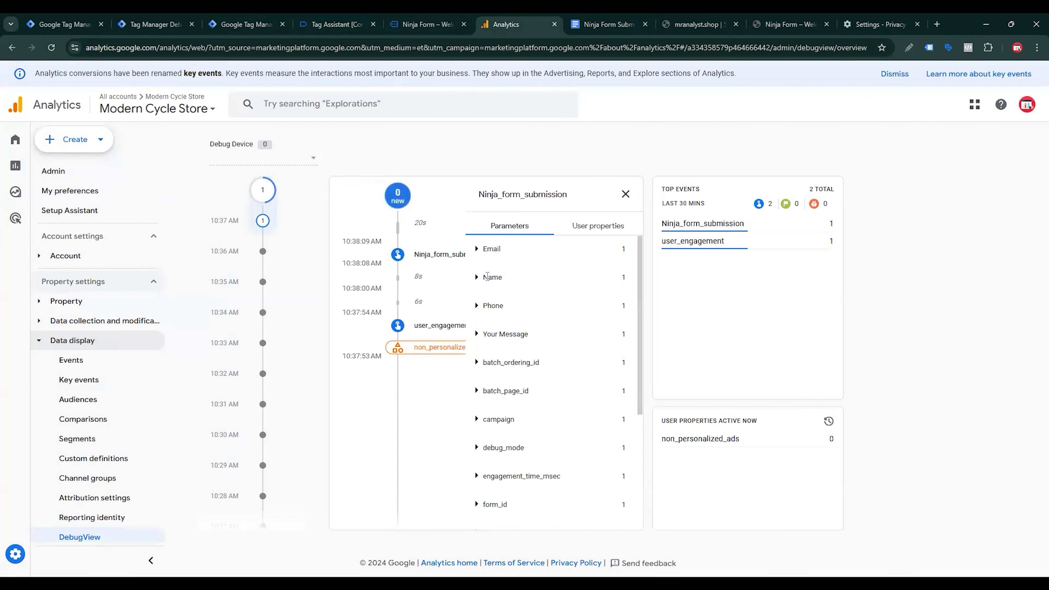
{"action": "left_click", "coordinate": [478, 249]}
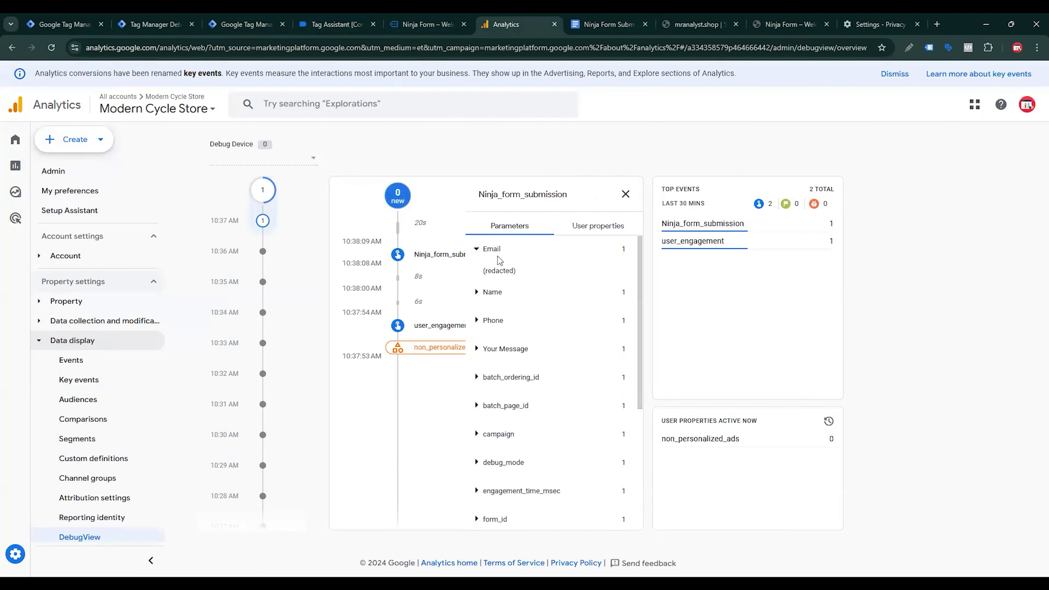
{"action": "left_click", "coordinate": [486, 294]}
{"action": "left_click", "coordinate": [487, 321]}
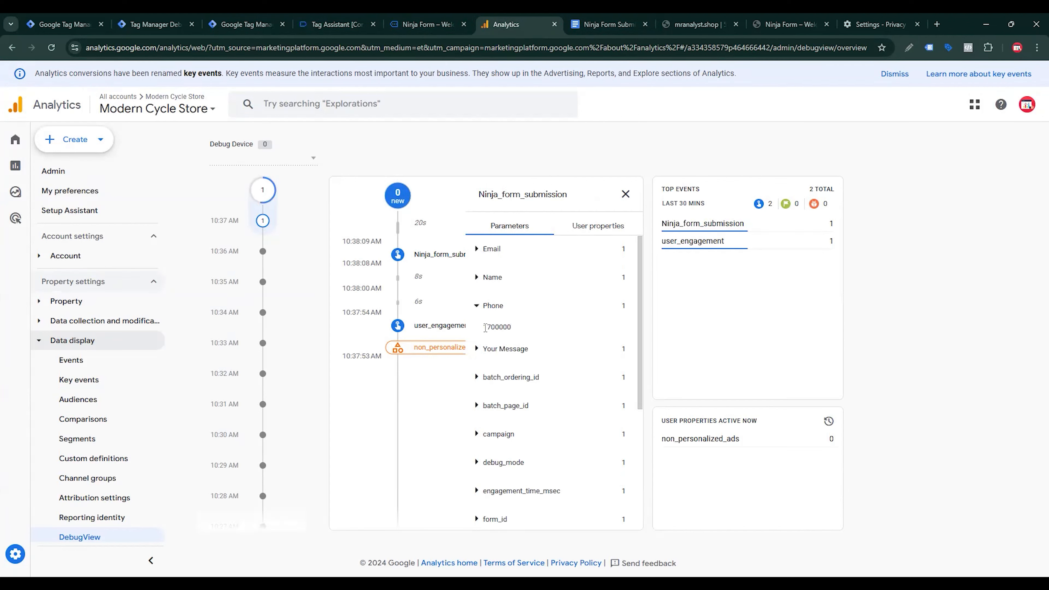
{"action": "left_click", "coordinate": [489, 350]}
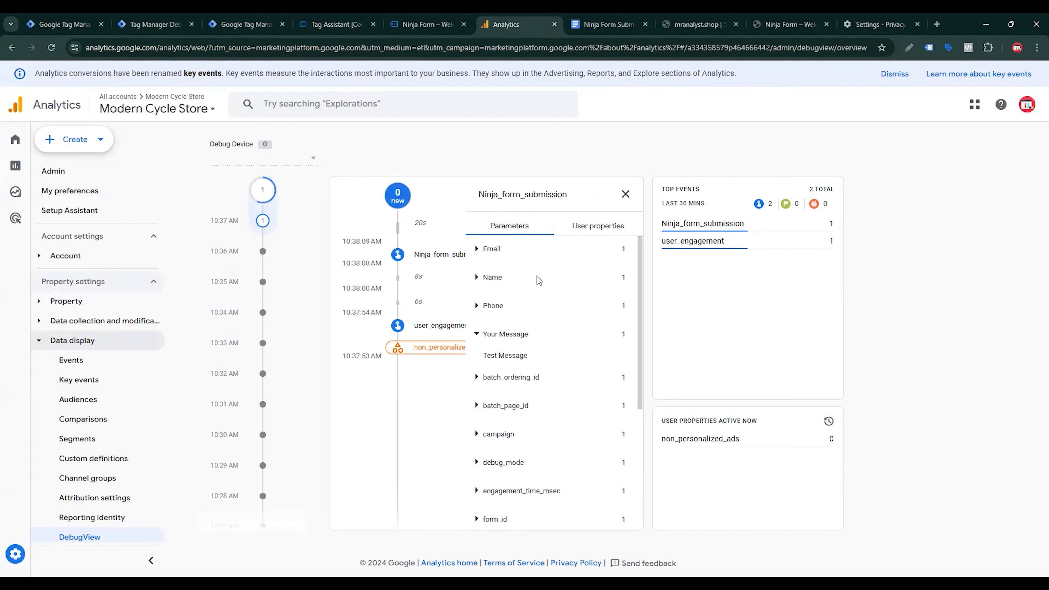